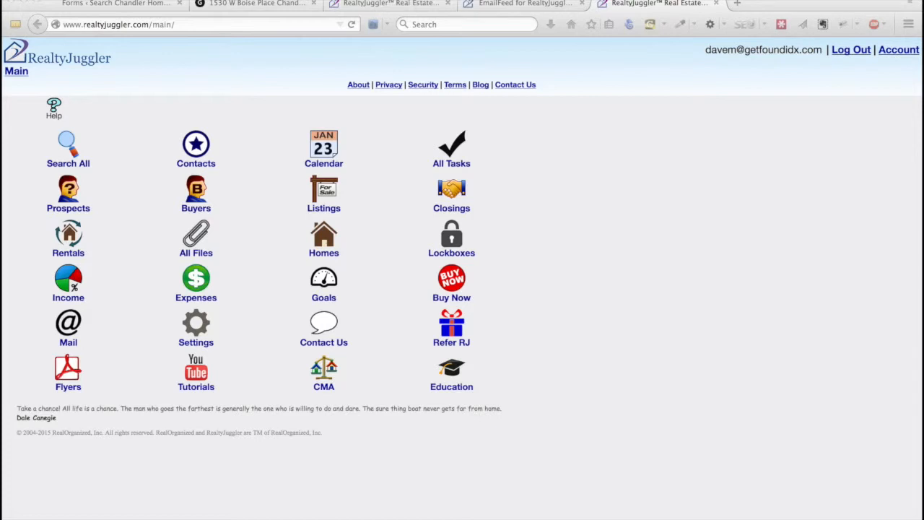
Open RealtyJuggler's contact preferences from the Settings page.
click(271, 4)
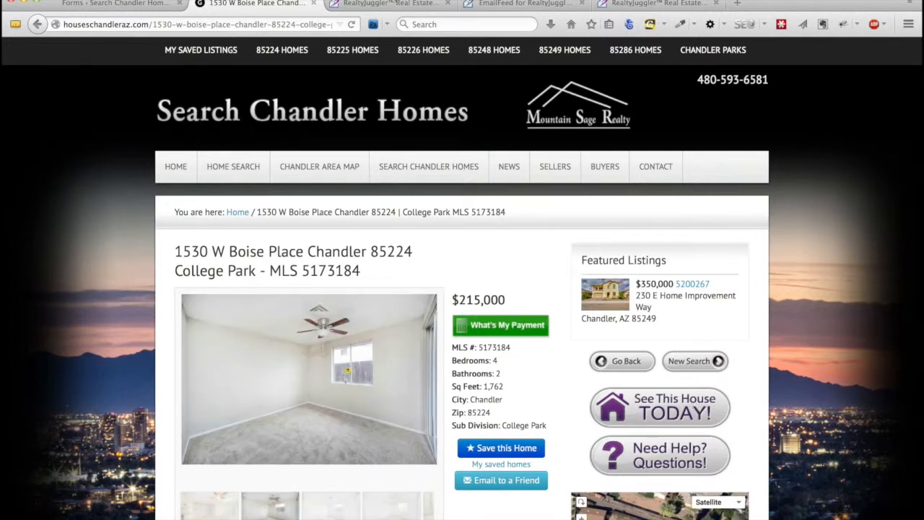
click(390, 4)
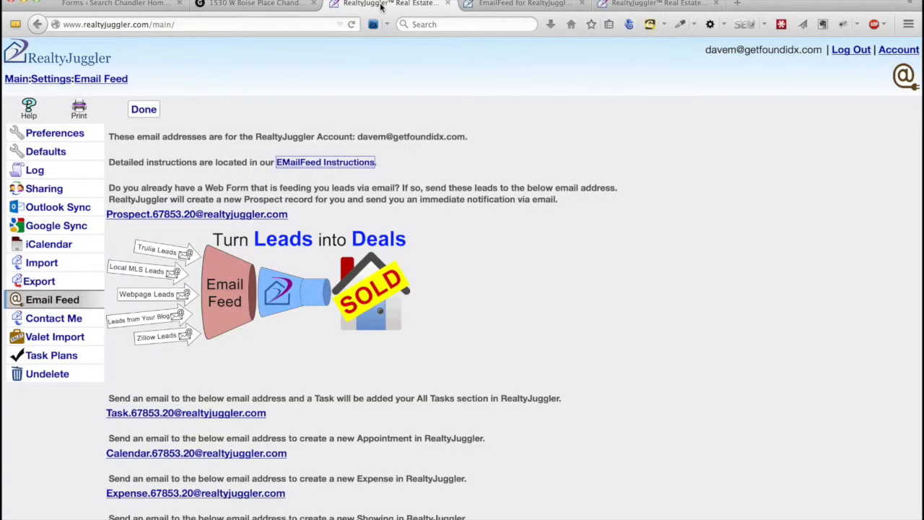
click(514, 4)
click(619, 4)
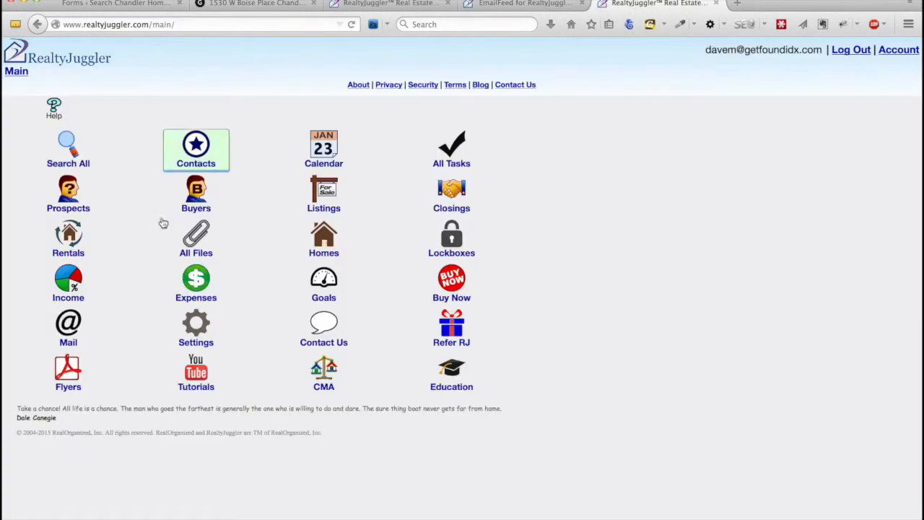
click(205, 328)
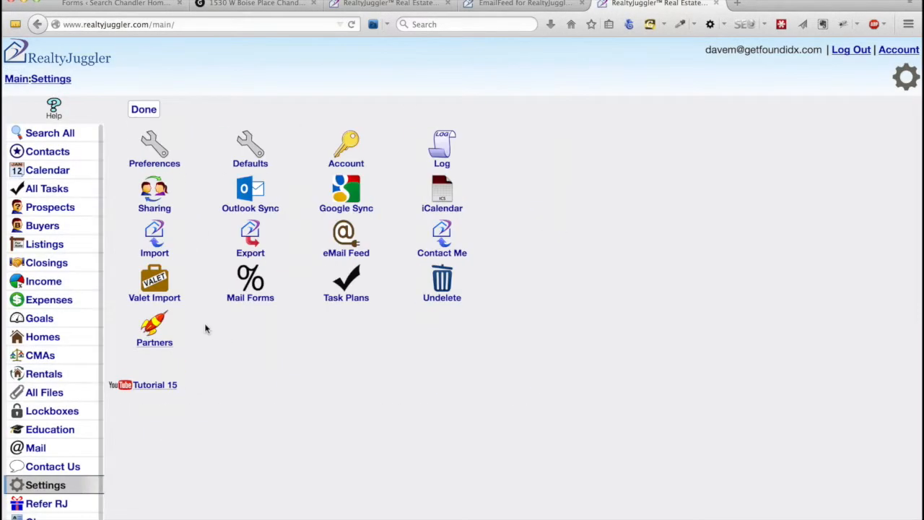
click(155, 148)
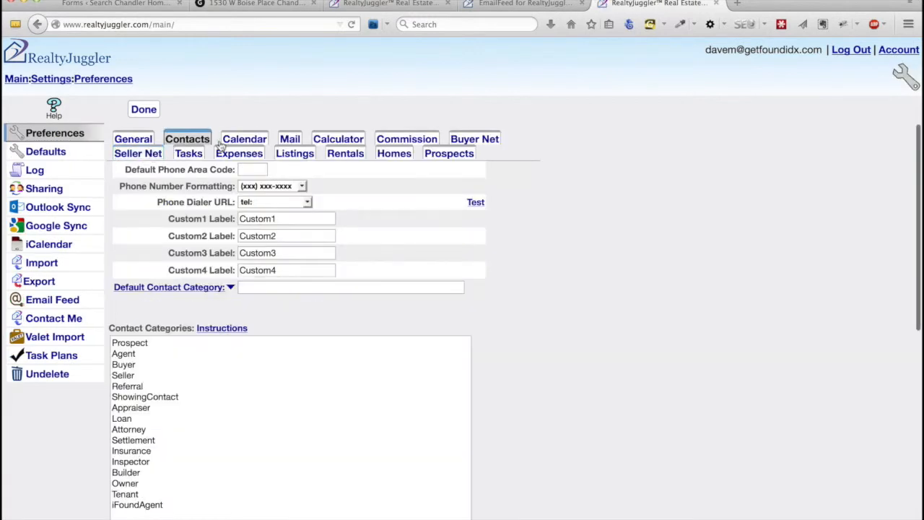
Add 'seehouse' as a new Contact Category after iFoundAgent and save the preferences.
scroll(264, 281, down, 1)
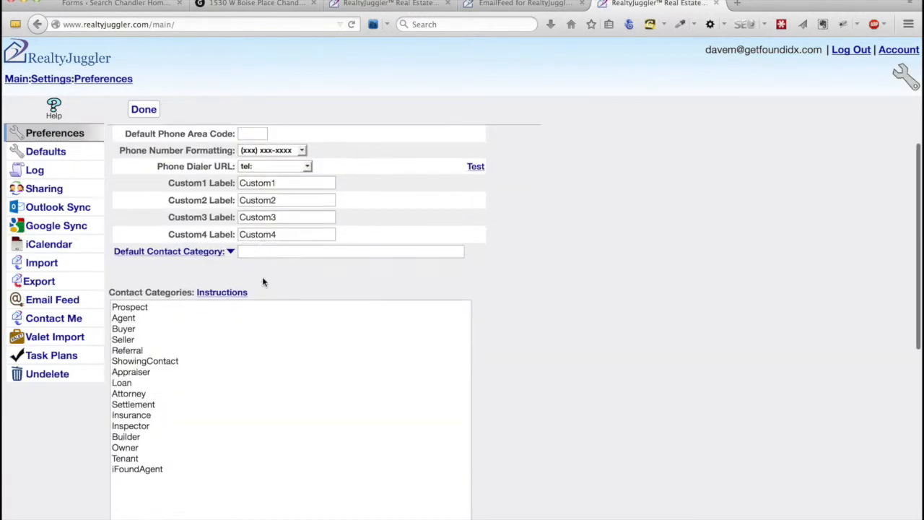
scroll(262, 281, down, 5)
scroll(195, 287, up, 2)
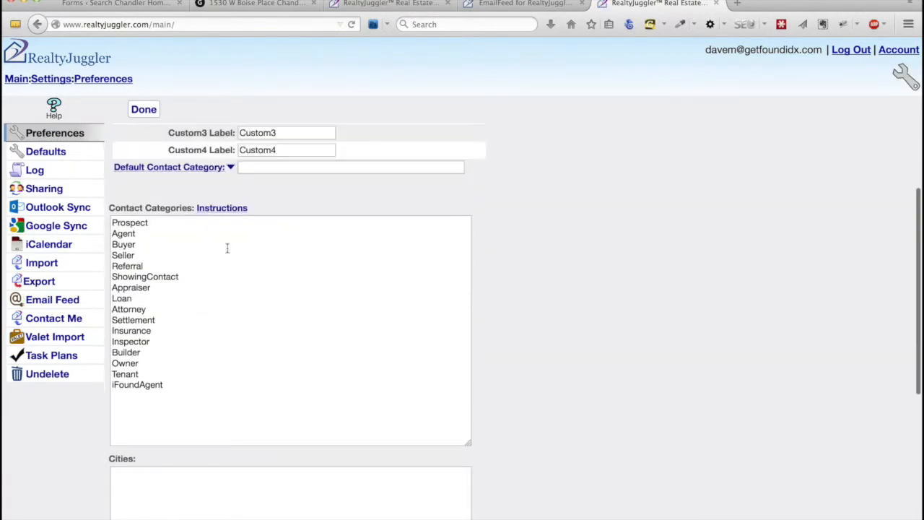
click(181, 384)
key(Return)
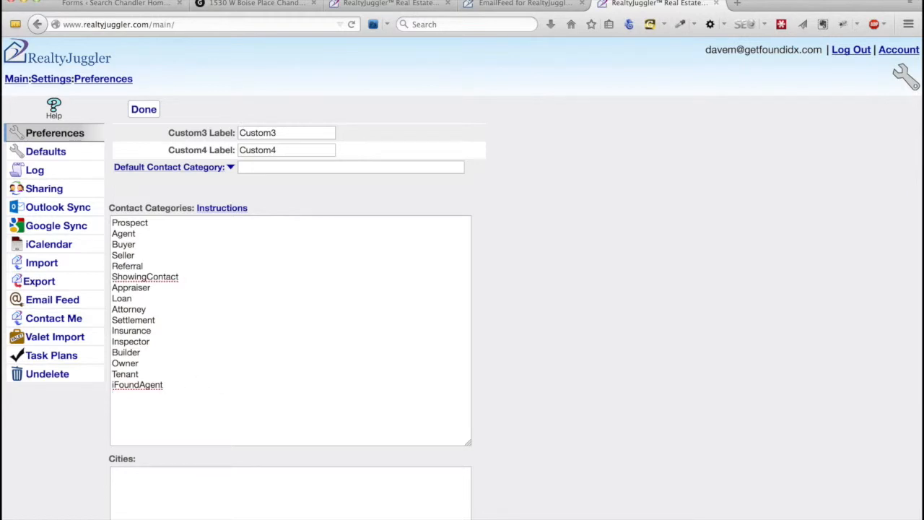
text(seehouse)
scroll(721, 349, down, 5)
scroll(722, 348, up, 5)
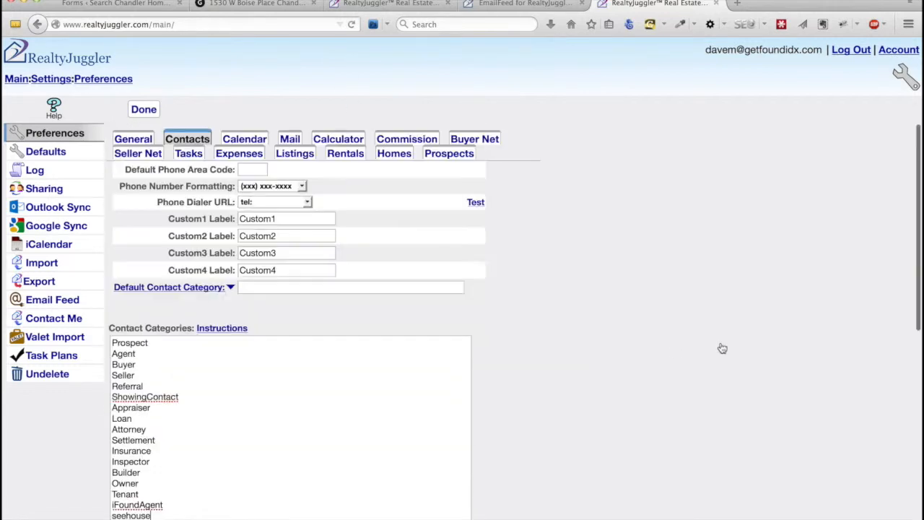
click(144, 110)
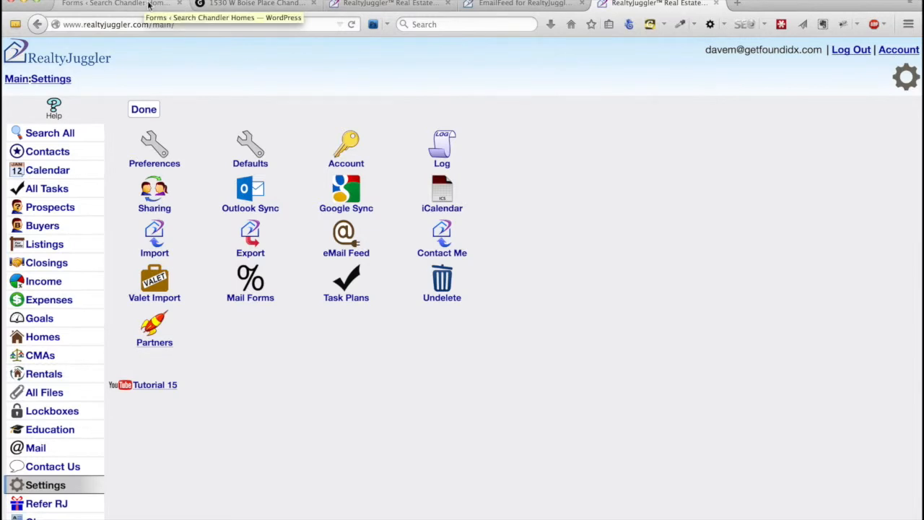
Scroll the Gravity Forms list to find 'Schedule to see this house' with its 15 entries.
click(101, 5)
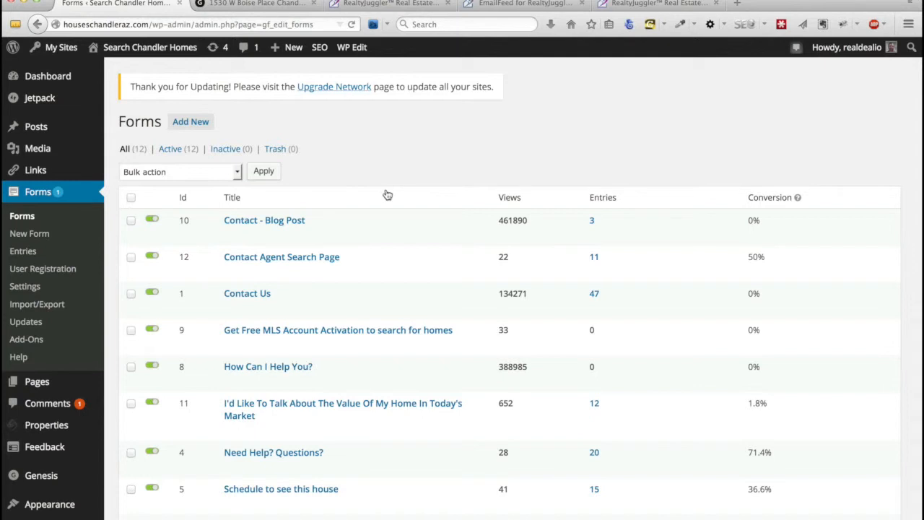
scroll(388, 195, down, 3)
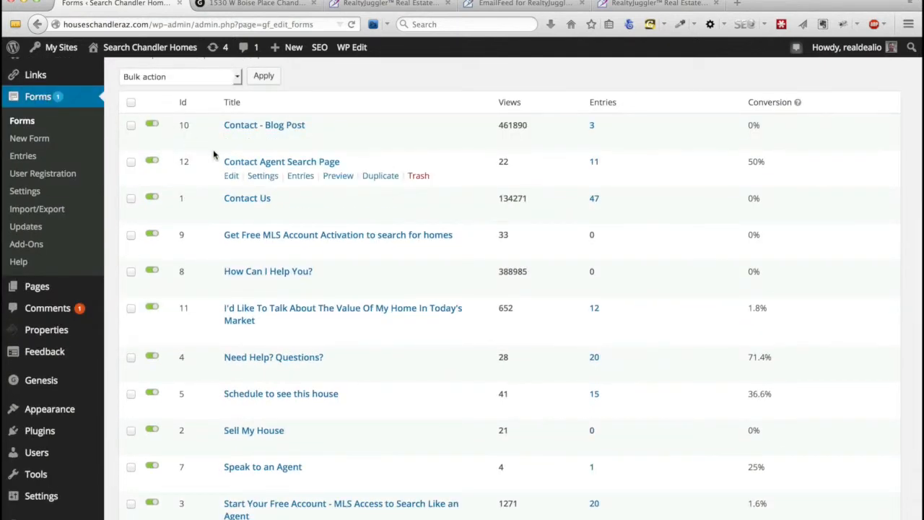
scroll(213, 155, down, 4)
scroll(213, 154, up, 4)
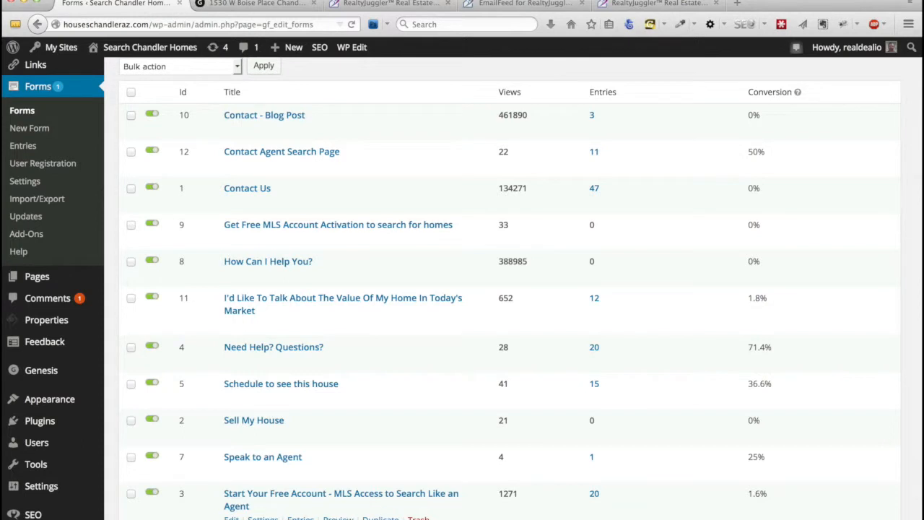
scroll(462, 288, down, 1)
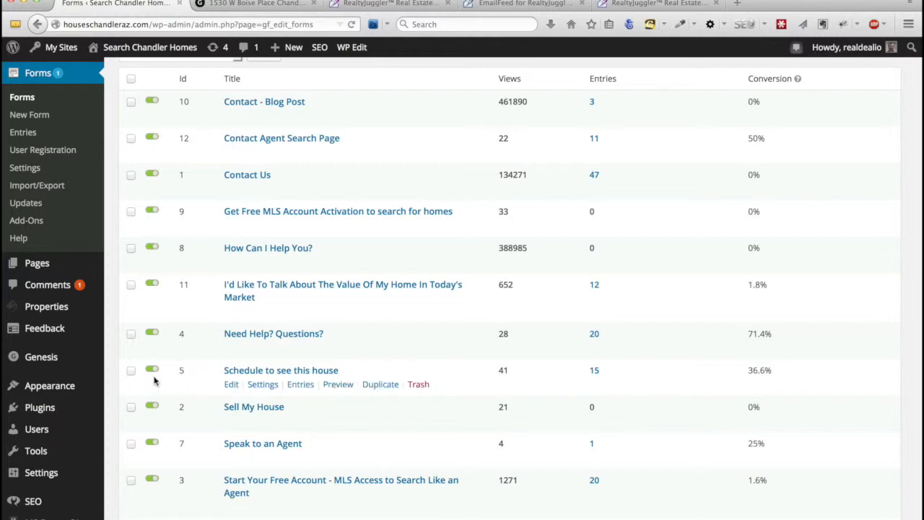
mouse_move(74, 379)
scroll(74, 379, down, 3)
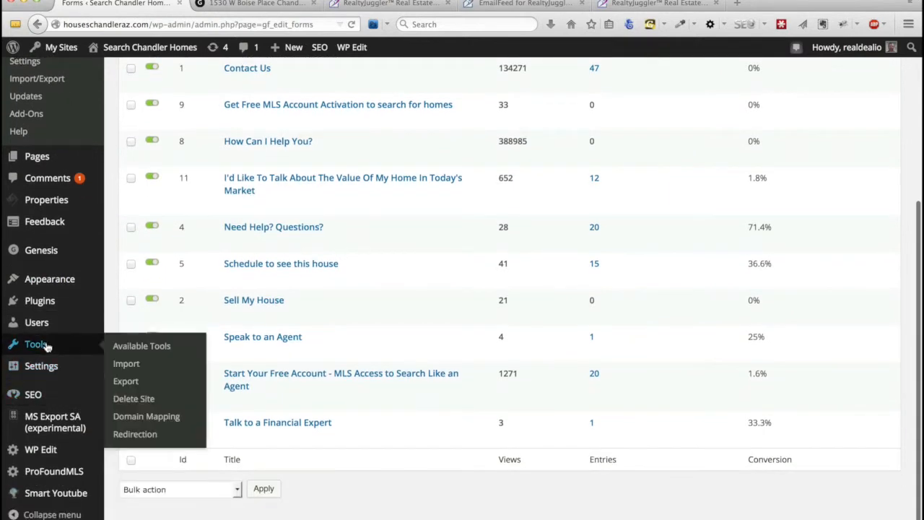
mouse_move(45, 476)
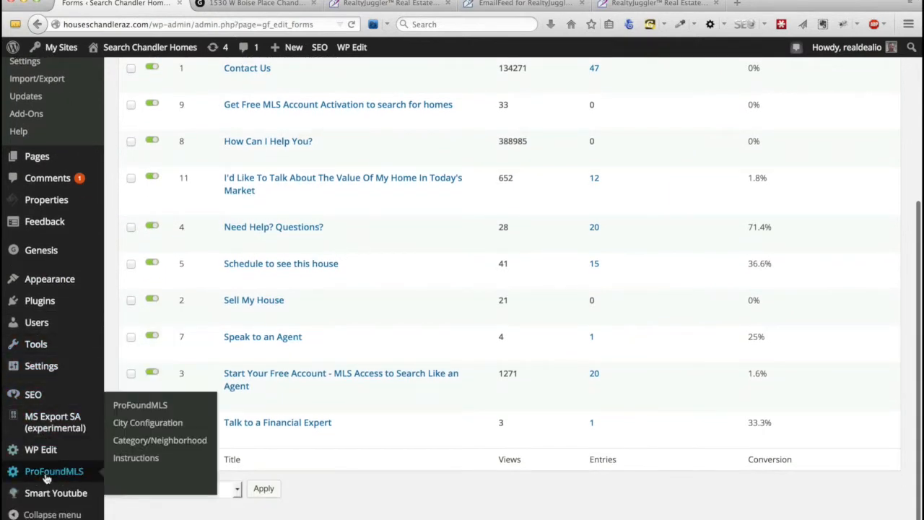
click(143, 406)
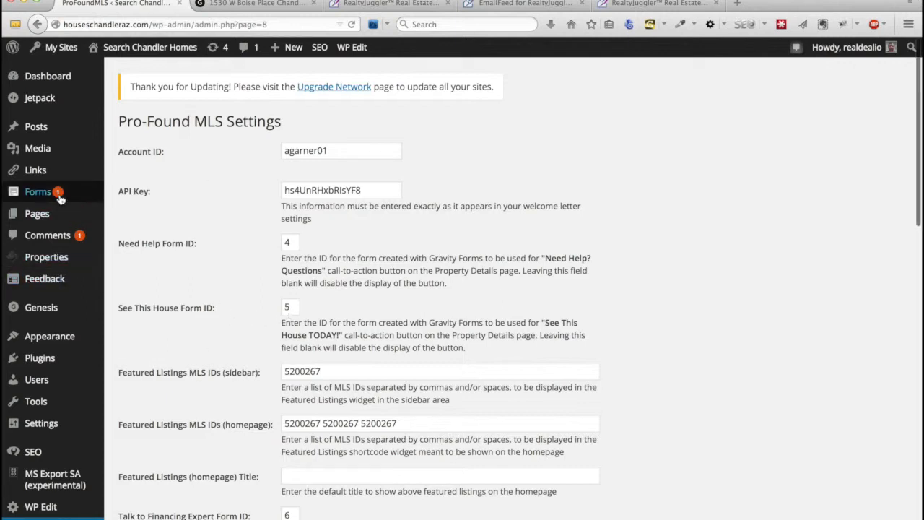
mouse_move(61, 261)
scroll(60, 261, down, 1)
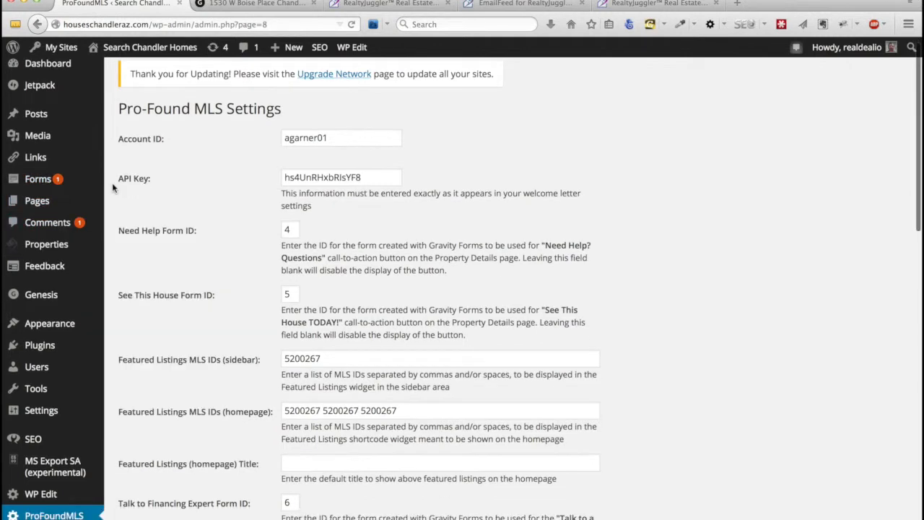
mouse_move(54, 185)
click(124, 182)
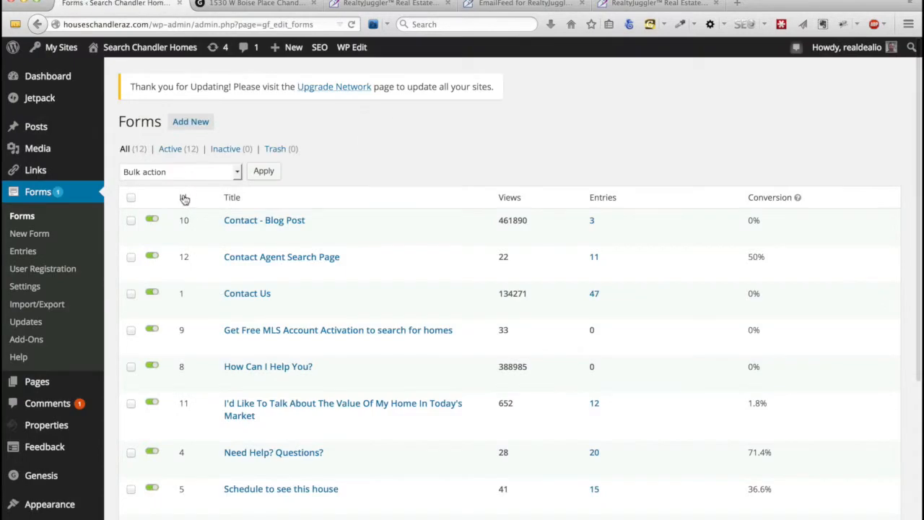
Add a new notification to the 'Schedule to see this house' form.
scroll(170, 433, down, 1)
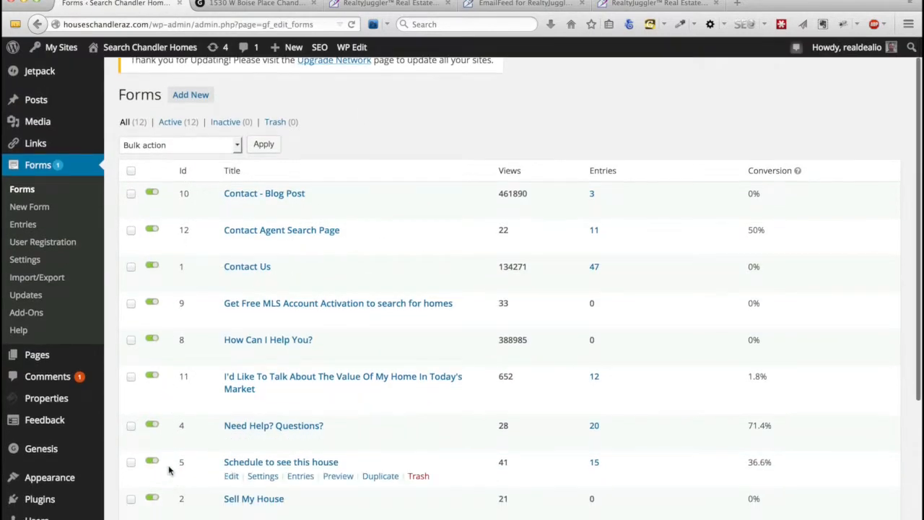
click(231, 476)
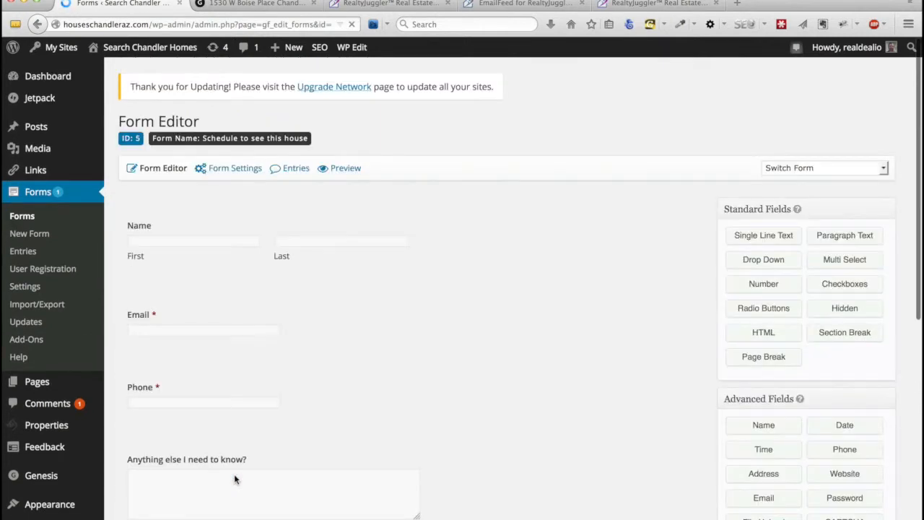
mouse_move(217, 166)
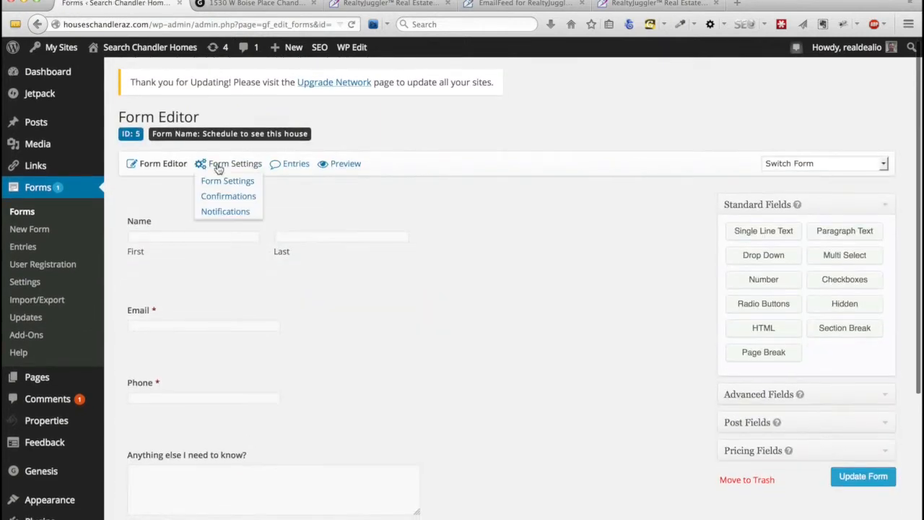
click(225, 212)
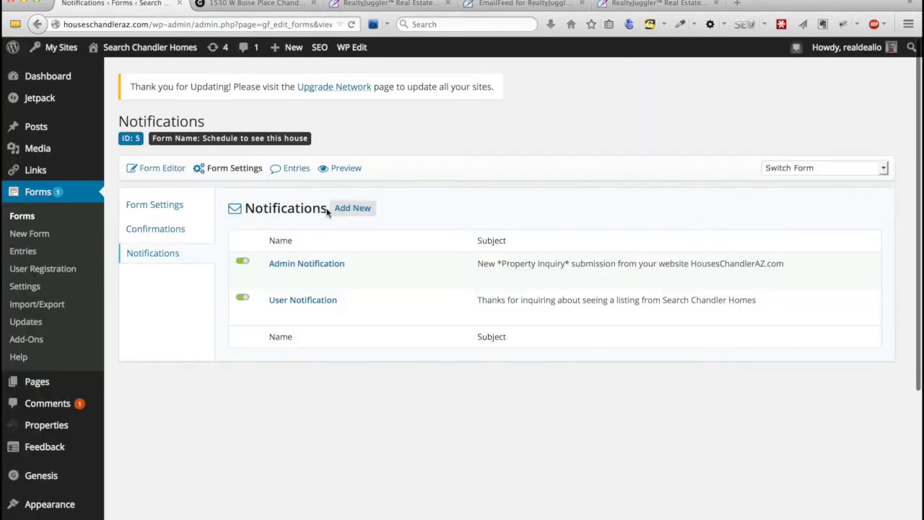
click(355, 212)
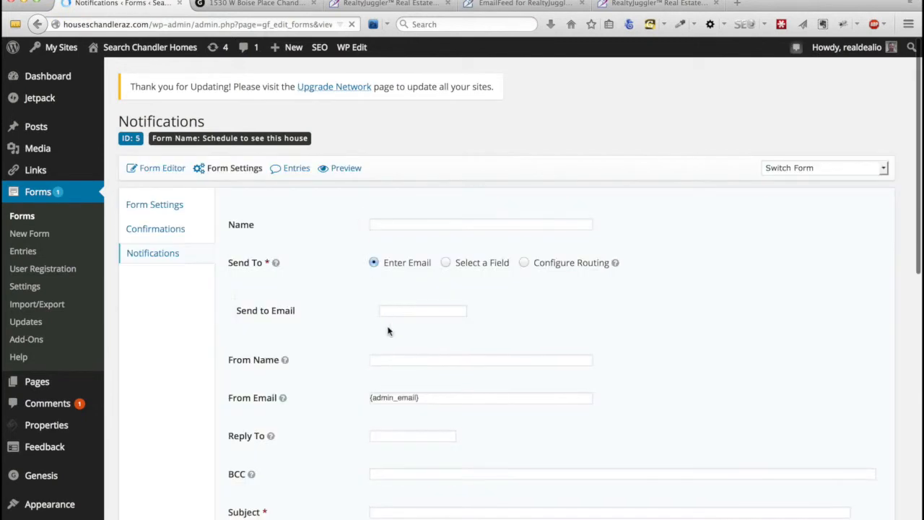
Name the new notification 'seehouse' and bring up the EmailFeed field-name reference.
scroll(388, 331, down, 1)
scroll(388, 331, down, 1)
click(404, 199)
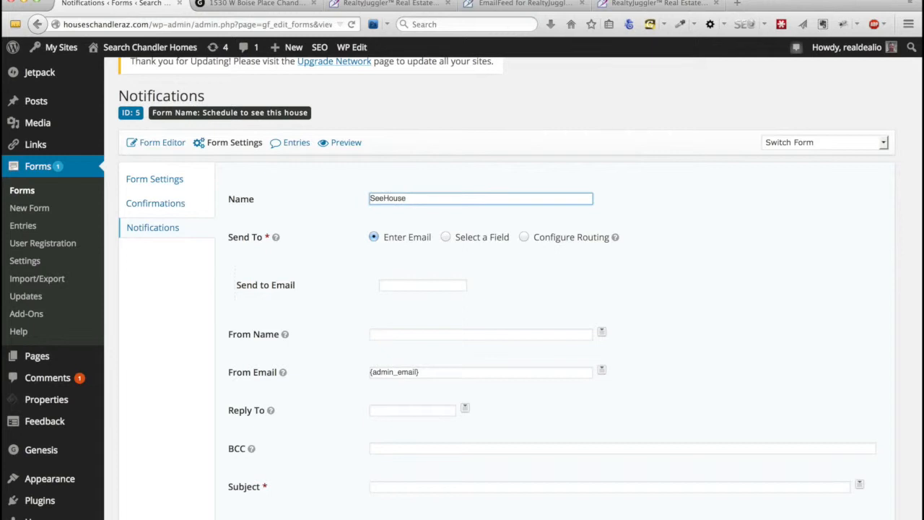
text(SeeHo)
key(BackSpace)
key(BackSpace)
key(BackSpace)
key(BackSpace)
key(BackSpace)
text(seeho)
click(548, 4)
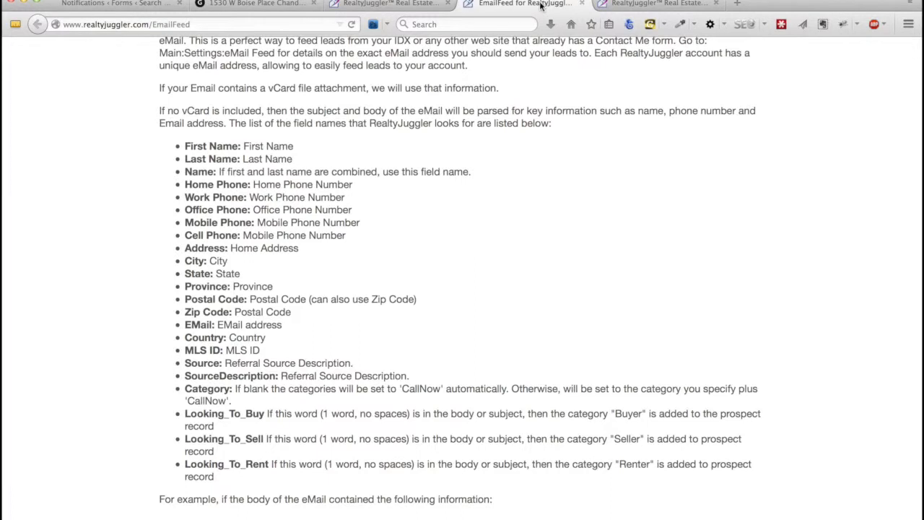
Copy the Prospect lead email address from RealtyJuggler's Email Feed page.
click(420, 3)
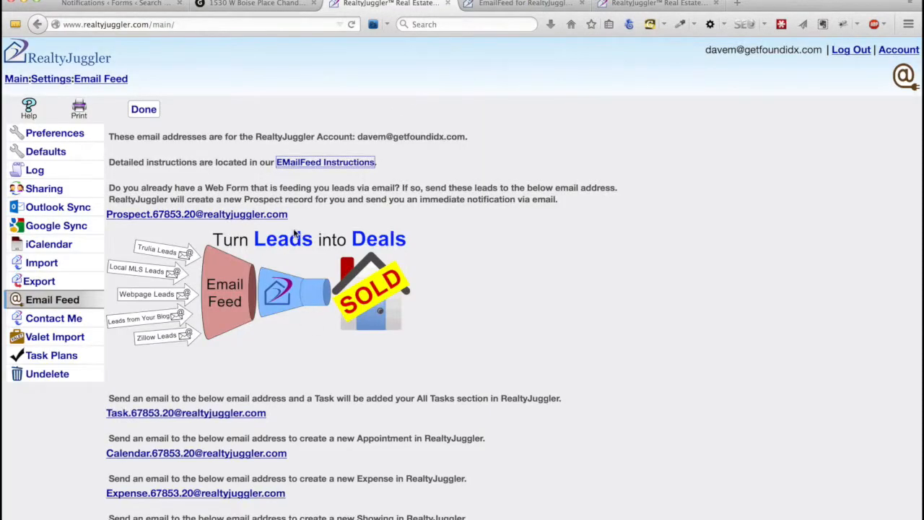
drag(294, 216, 105, 220)
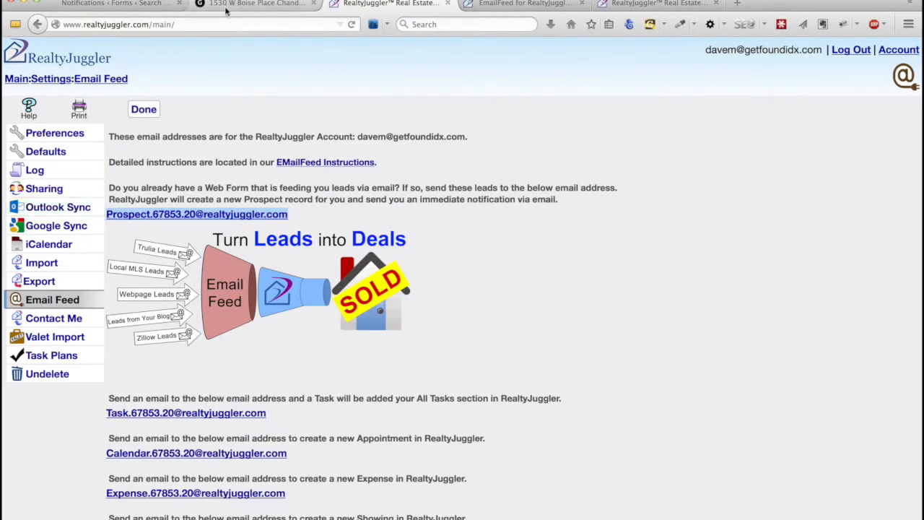
click(122, 5)
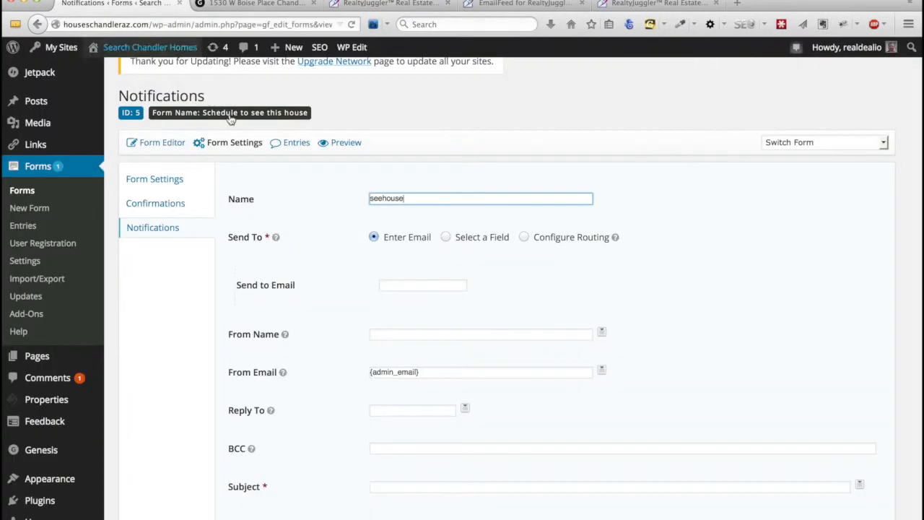
Paste the RealtyJuggler feed address as recipient and set From Name to Name (First) and Name (Last) tags.
click(413, 284)
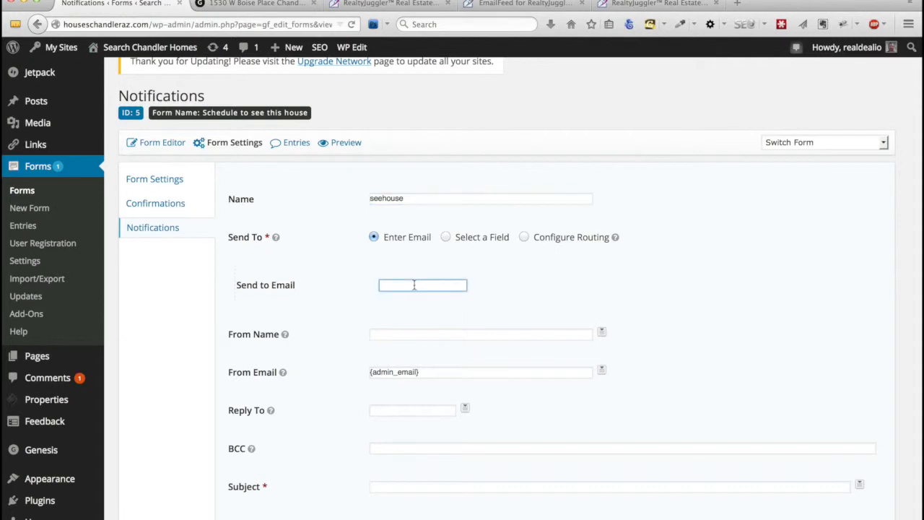
key(super+v)
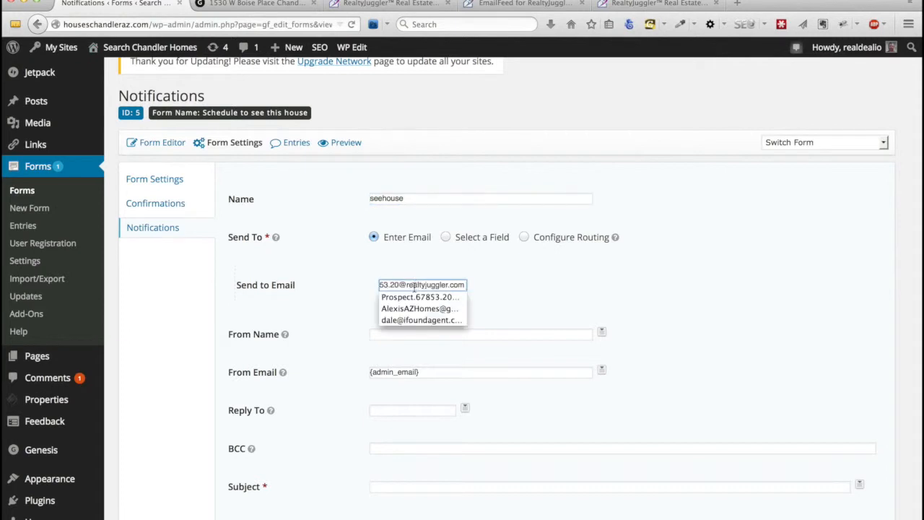
click(504, 290)
click(469, 331)
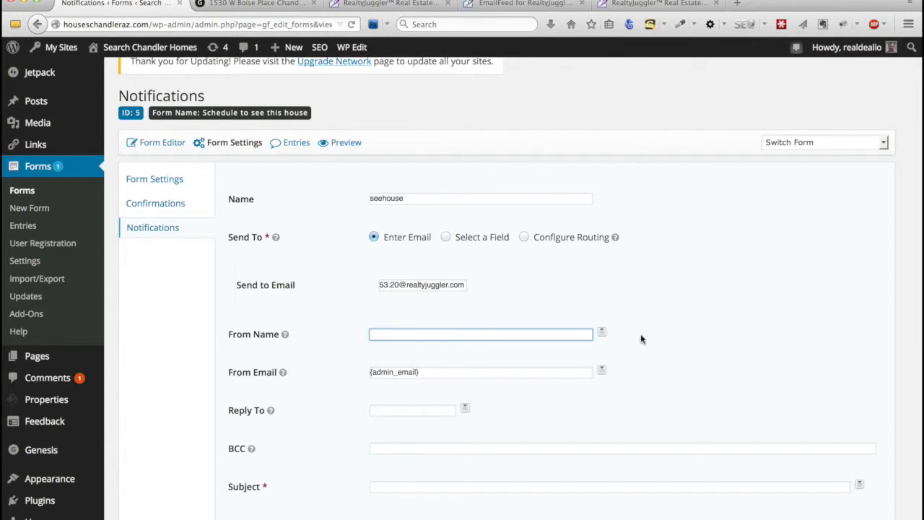
click(602, 333)
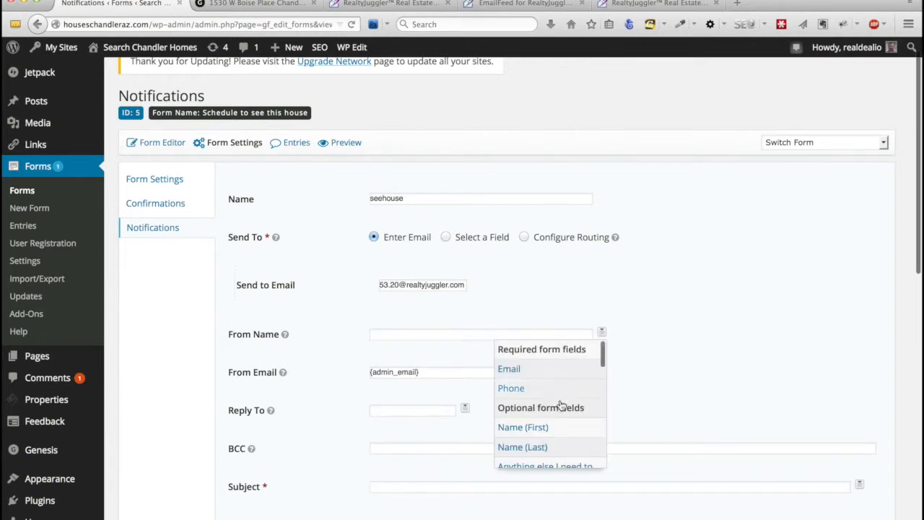
click(553, 428)
click(602, 333)
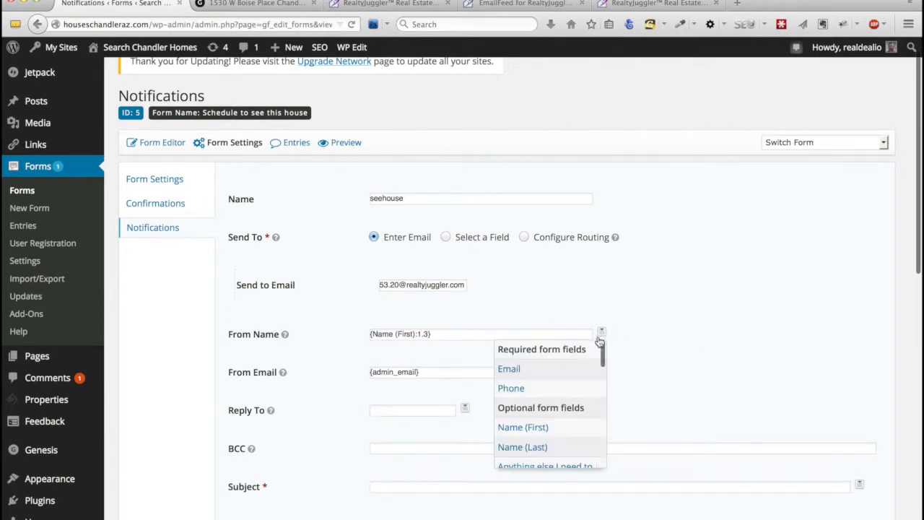
click(554, 447)
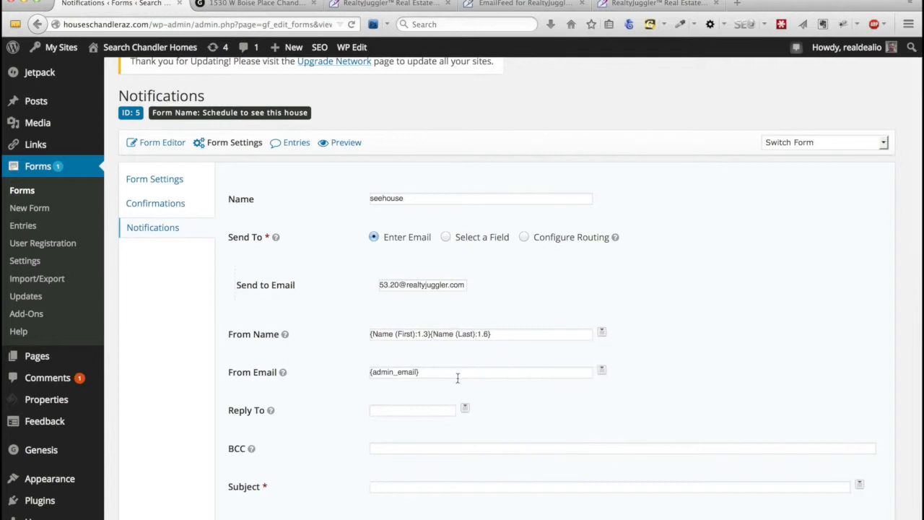
Replace {admin_email} with the submitter's Email tag in From Email, and use Email for Reply To.
click(502, 372)
key(super+a)
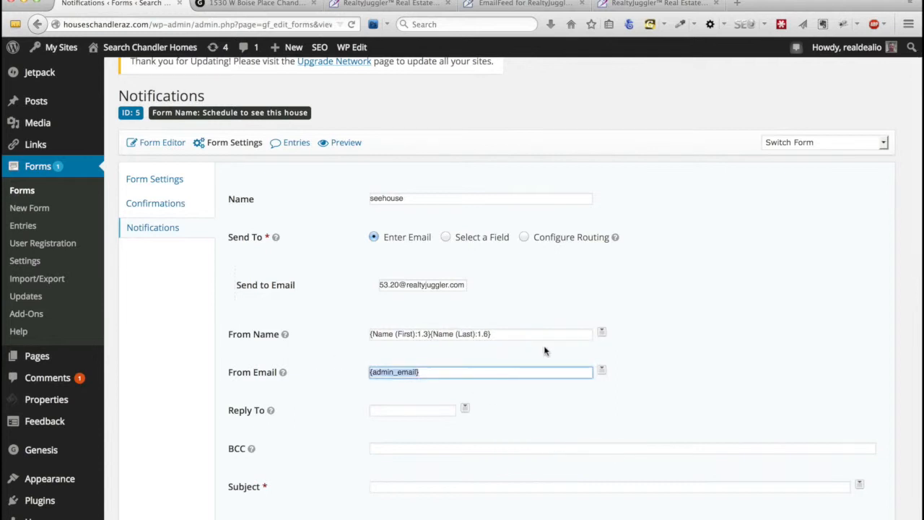
key(BackSpace)
click(601, 370)
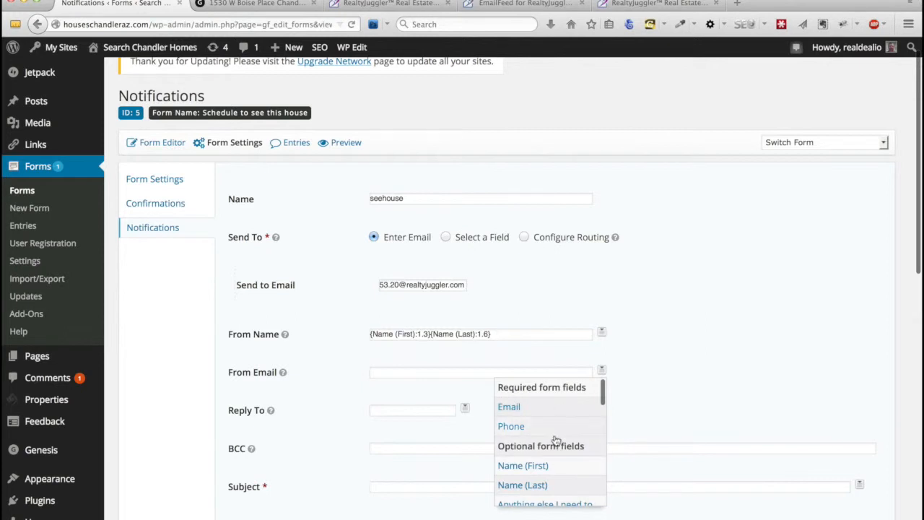
scroll(552, 441, down, 3)
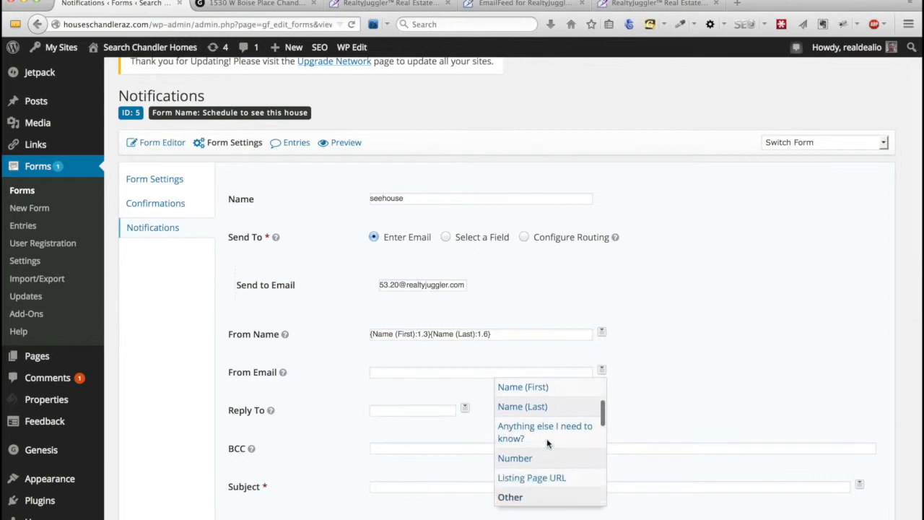
scroll(548, 444, up, 3)
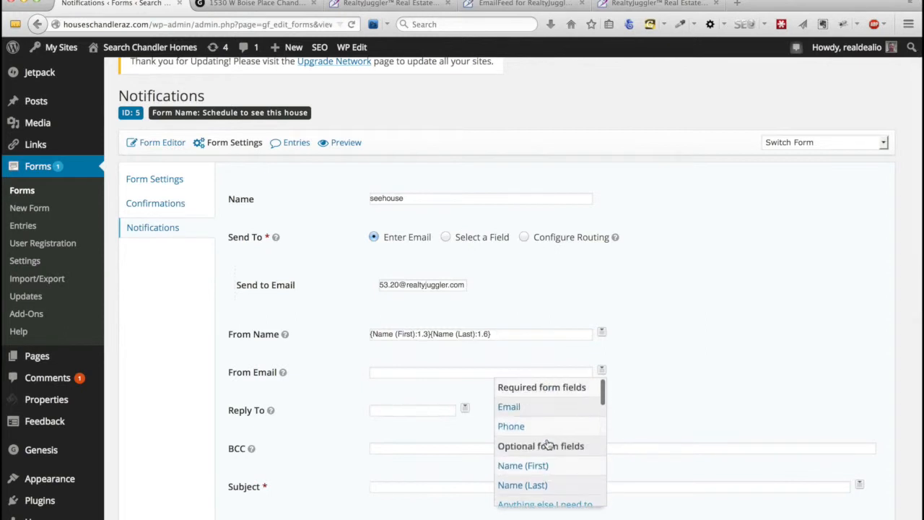
click(529, 408)
click(465, 408)
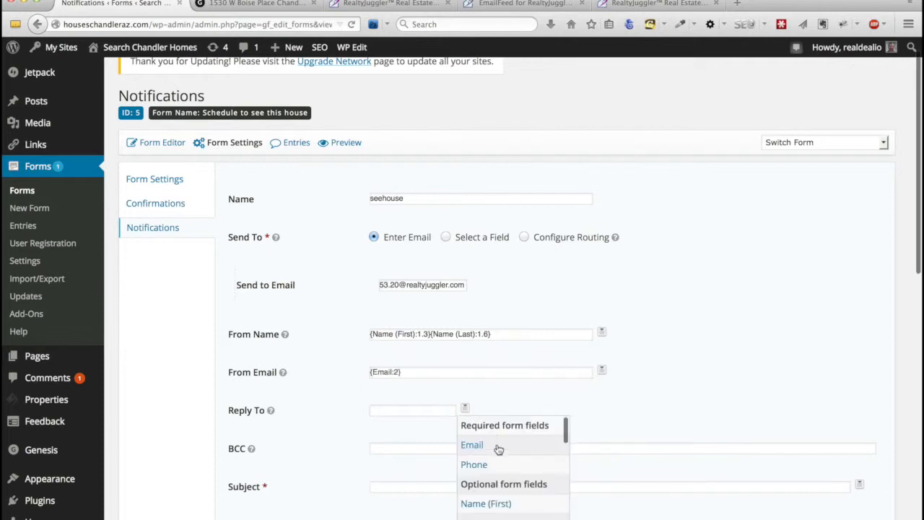
click(502, 451)
scroll(469, 330, down, 5)
click(465, 320)
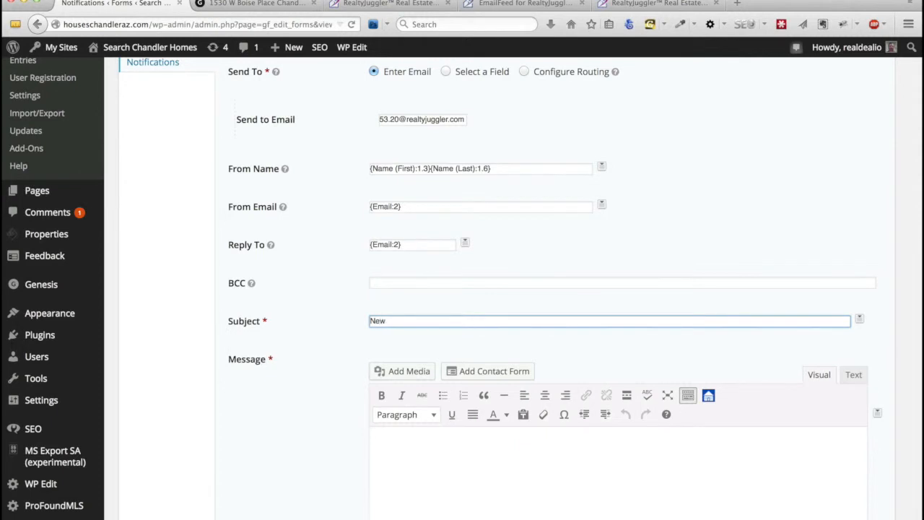
Set the subject to 'New See House Lead' and insert the first and last name tags into the message.
text(New See House Lead)
scroll(577, 350, down, 5)
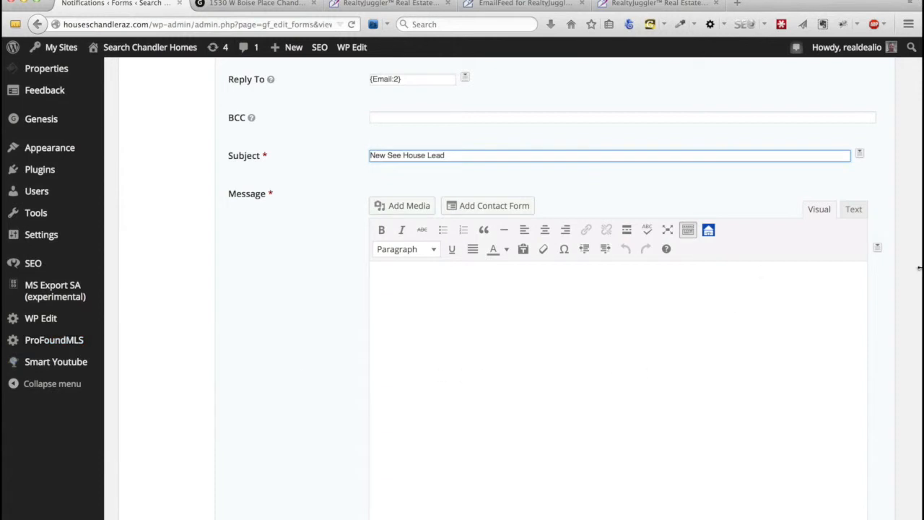
click(876, 249)
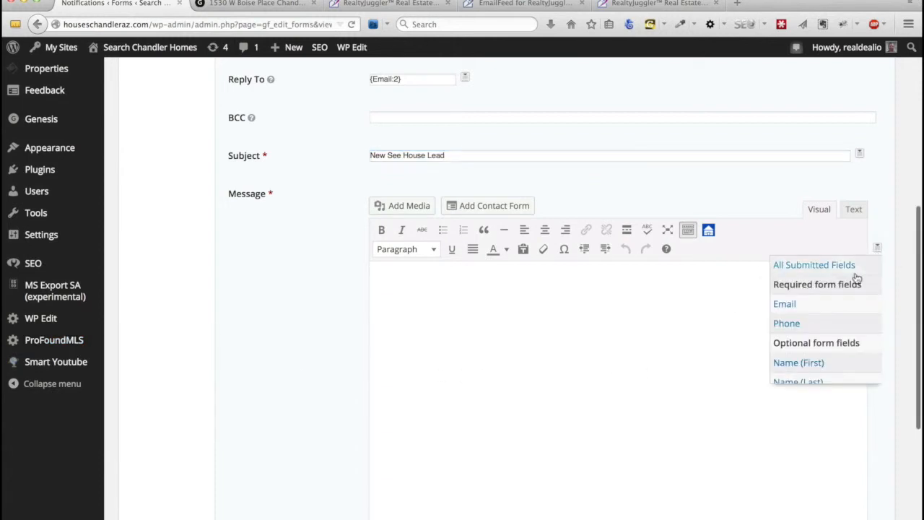
scroll(808, 328, down, 2)
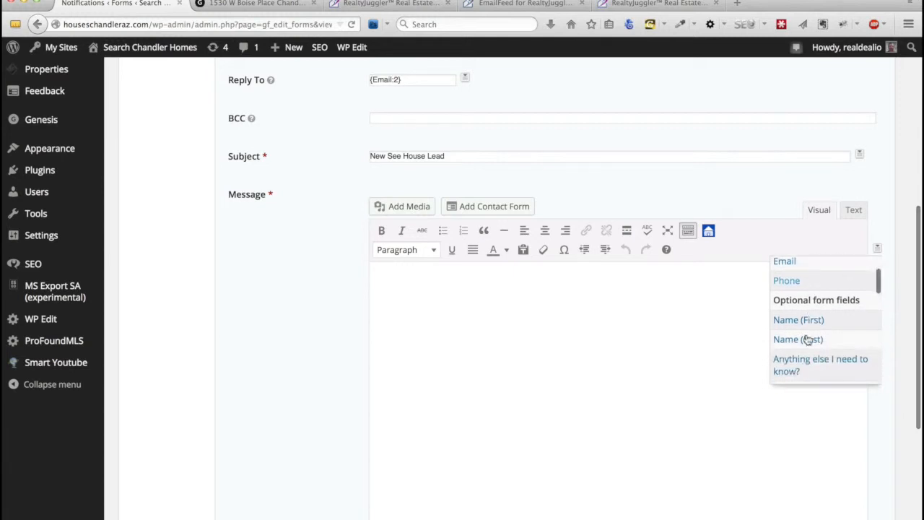
click(807, 320)
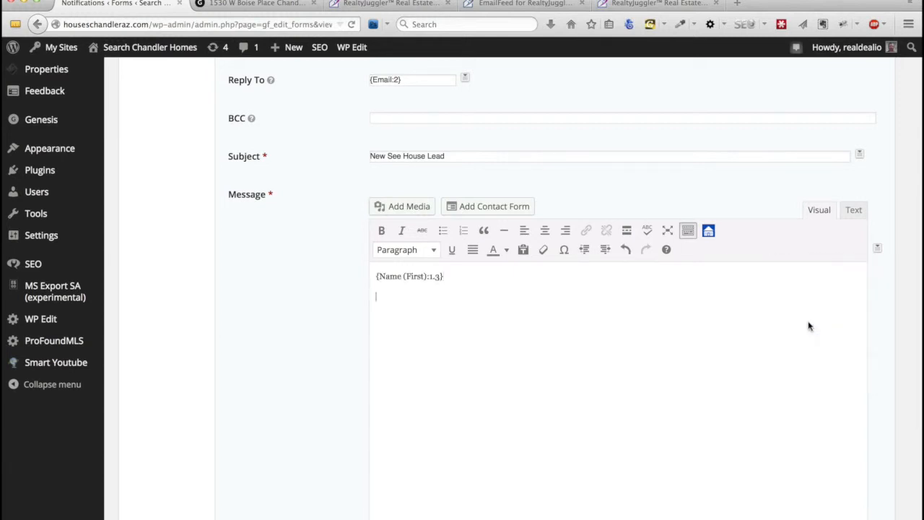
click(877, 250)
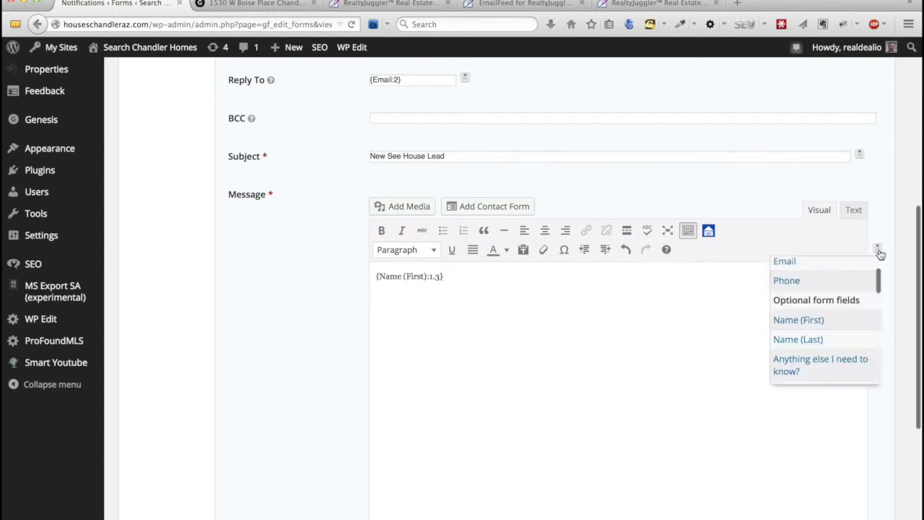
click(823, 339)
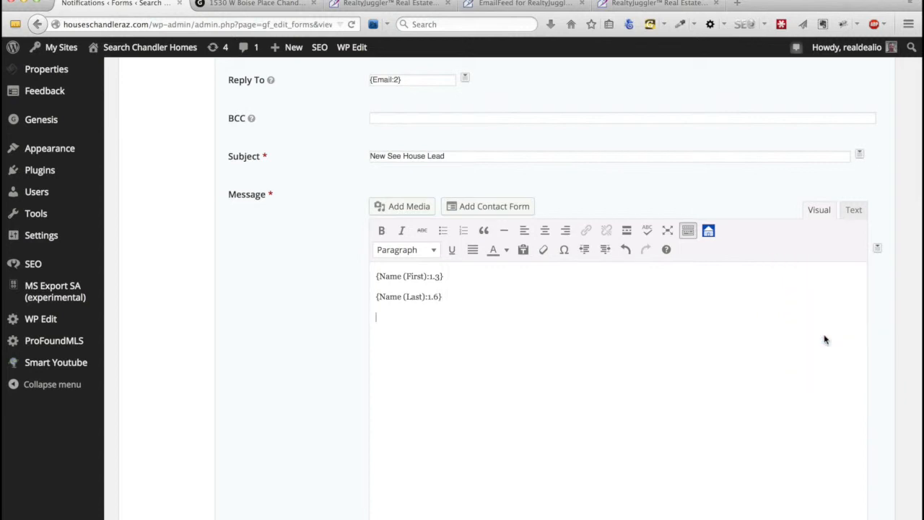
Add the submitter's Email and Phone merge tags to the message body.
scroll(839, 300, up, 1)
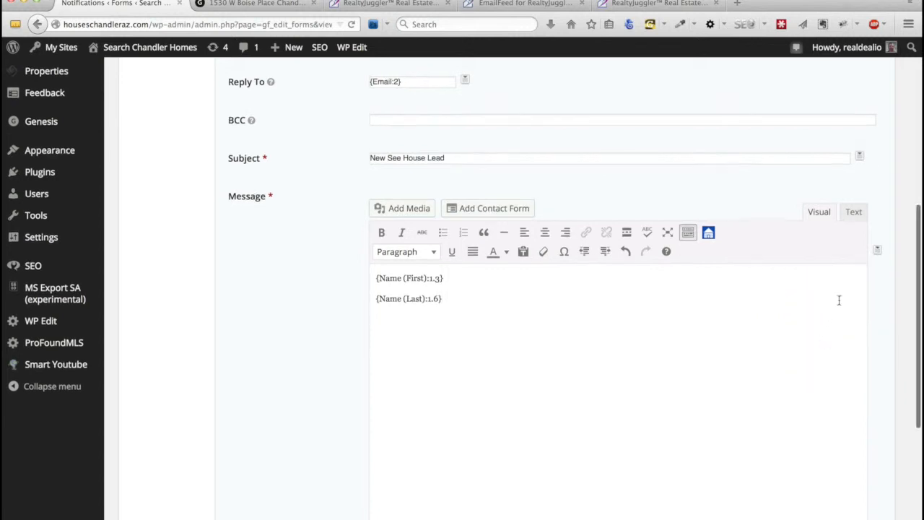
click(876, 250)
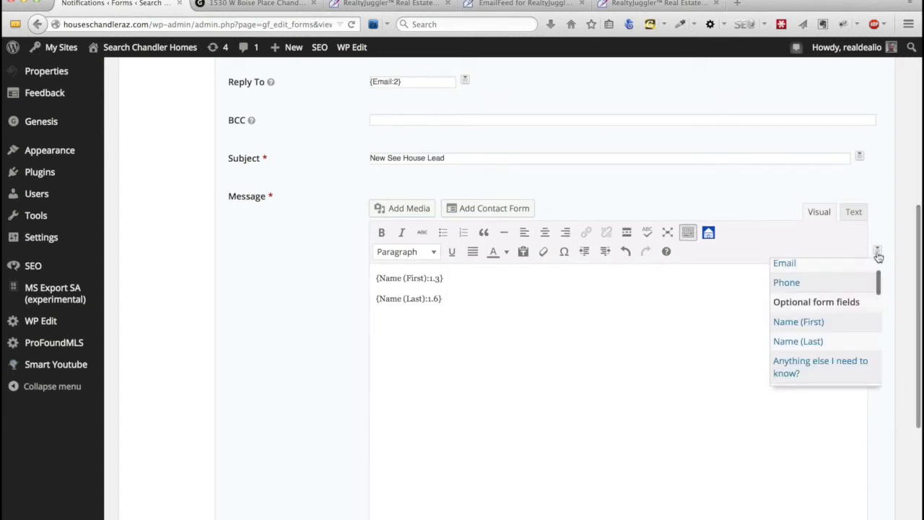
click(819, 266)
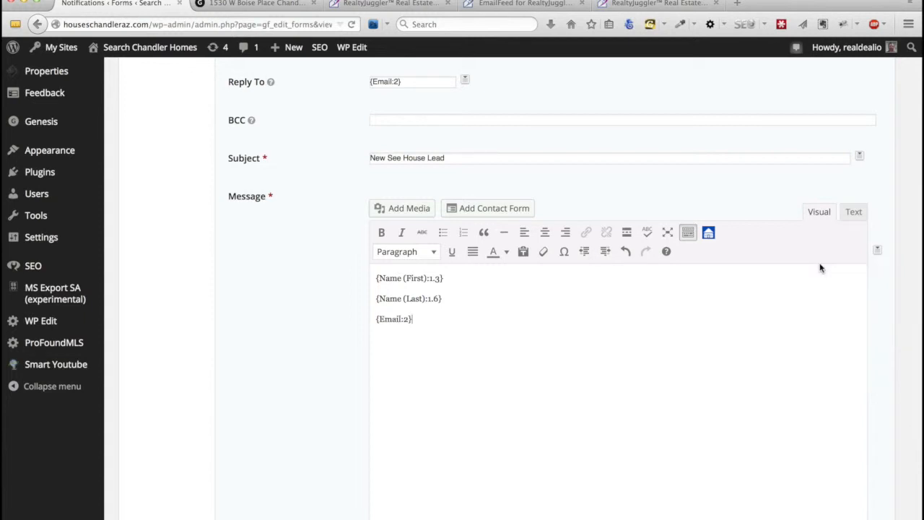
click(877, 251)
scroll(814, 312, down, 3)
scroll(814, 313, up, 5)
click(803, 326)
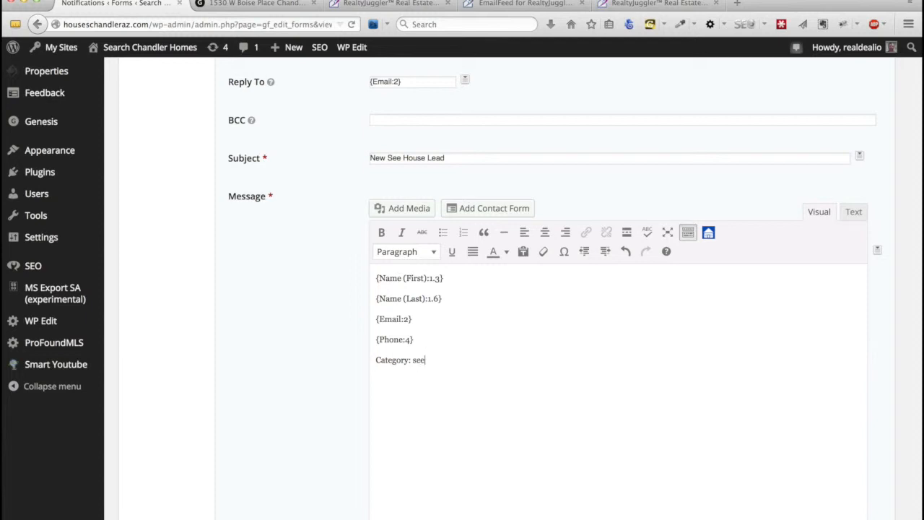
click(632, 4)
Check the contact categories in RealtyJuggler preferences, then view the EmailFeed recognised field names.
click(541, 4)
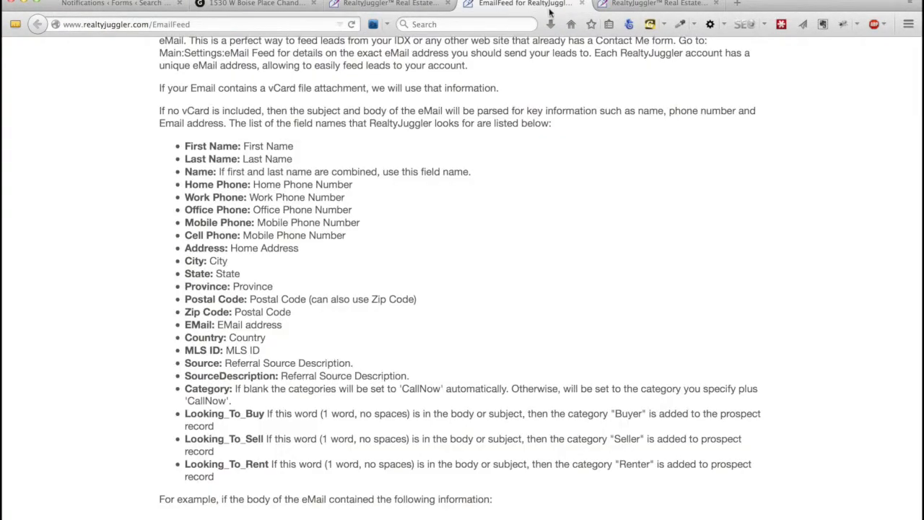
click(639, 4)
click(160, 144)
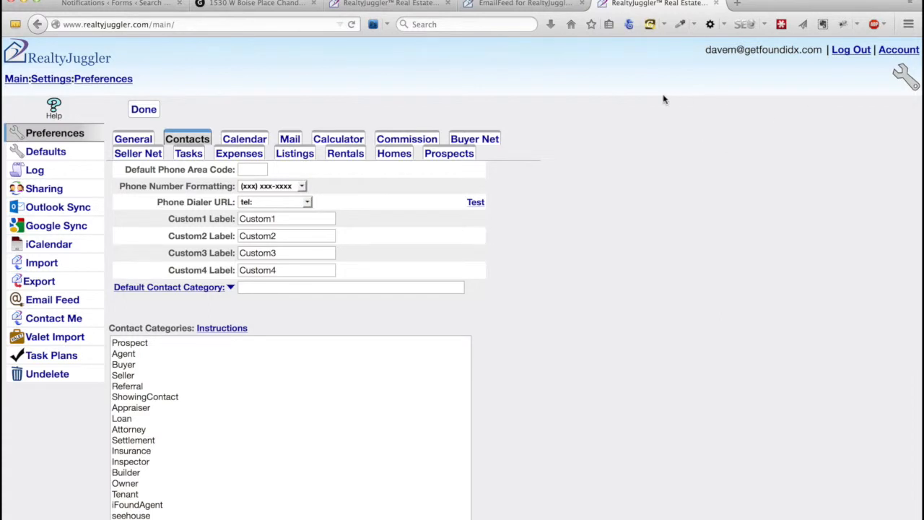
click(135, 7)
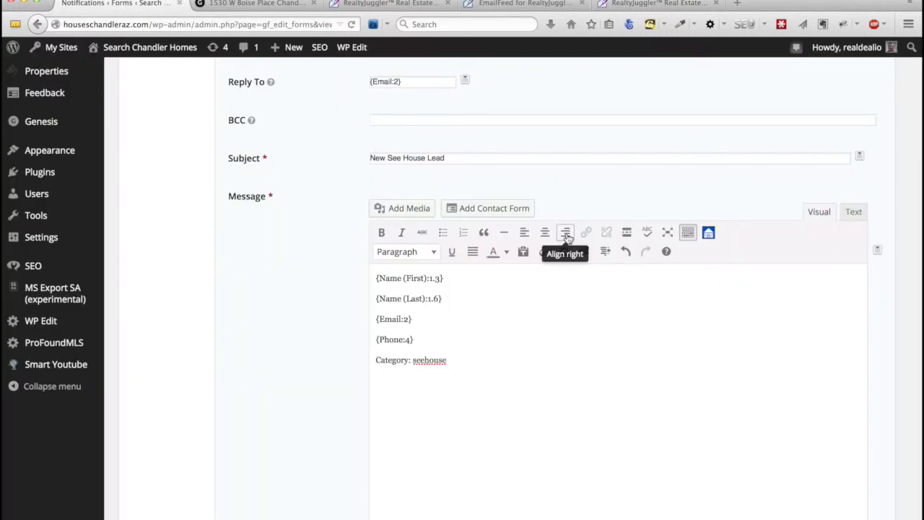
click(531, 3)
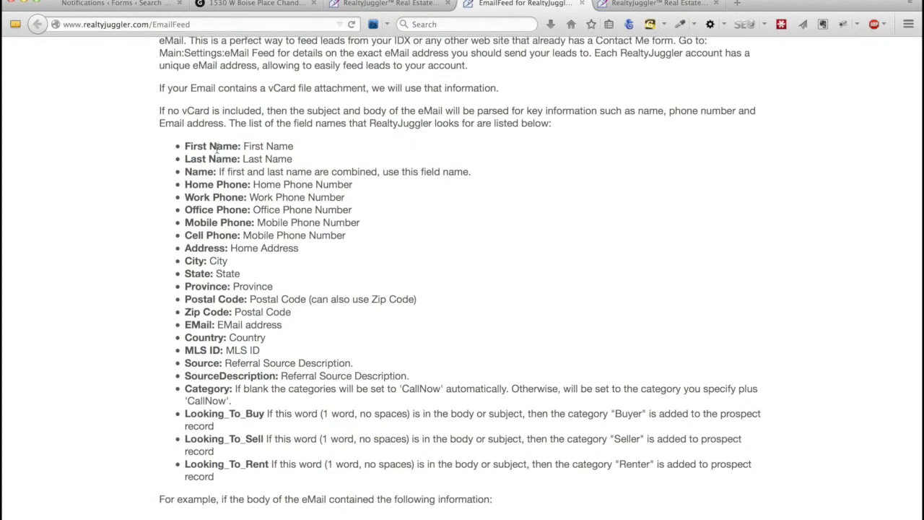
scroll(223, 147, up, 10)
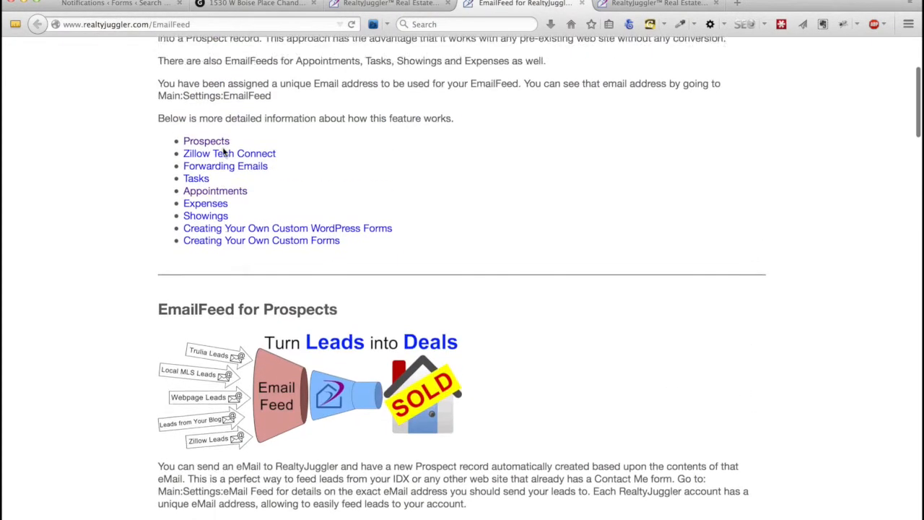
scroll(224, 150, down, 2)
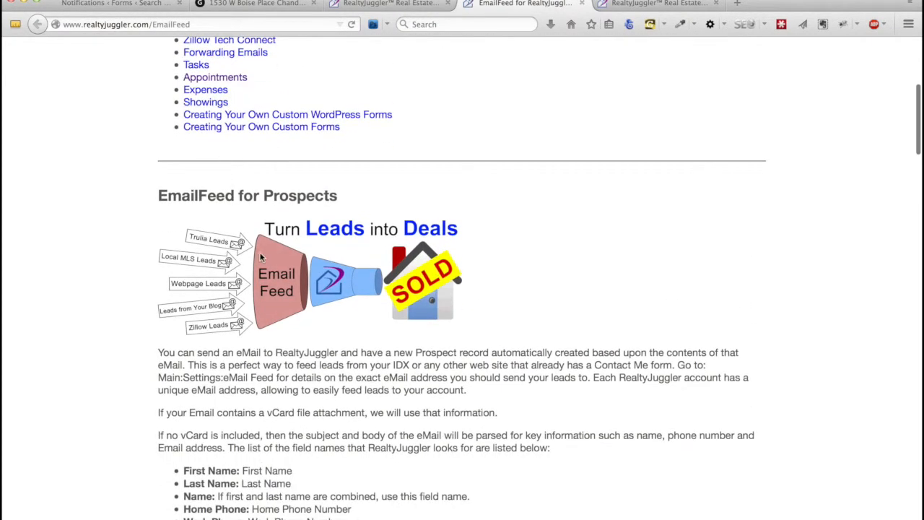
scroll(261, 257, down, 5)
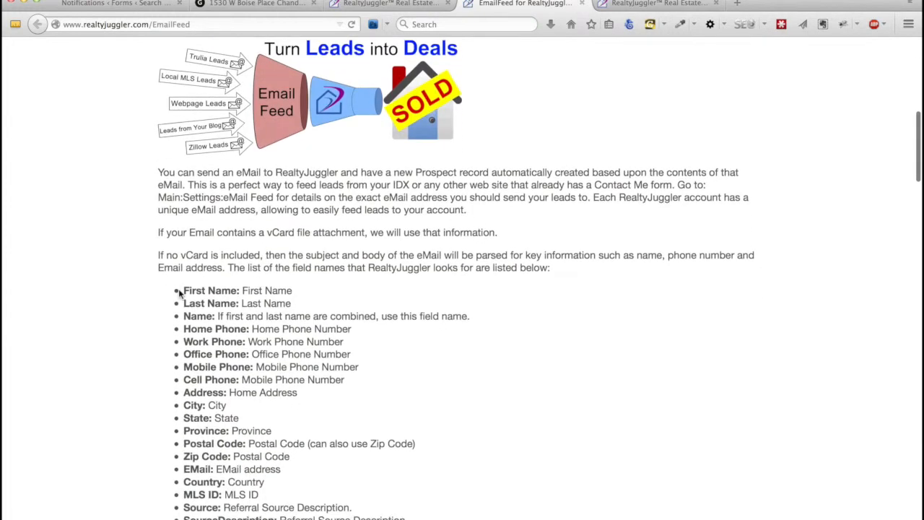
Prefix the message lines with 'First Name:', 'Last Name:', 'EMail:' and 'Work Phone:'.
click(115, 4)
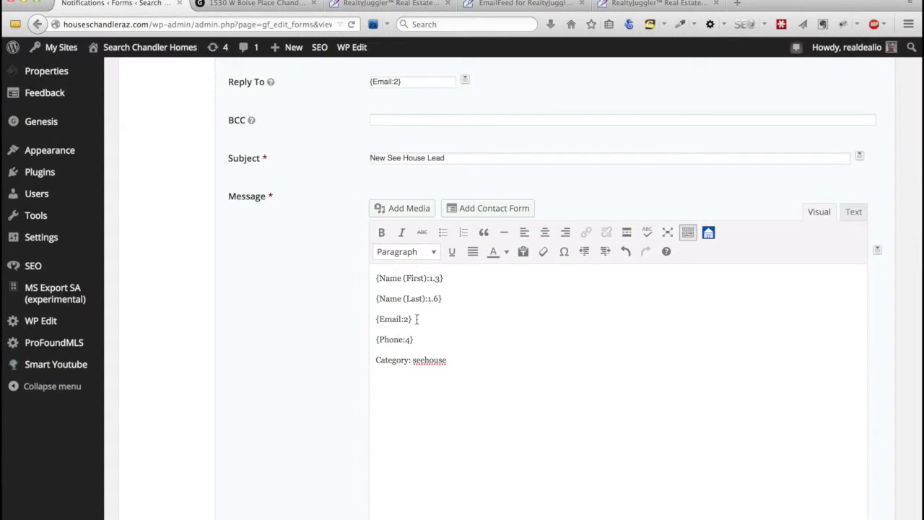
text(First Name)
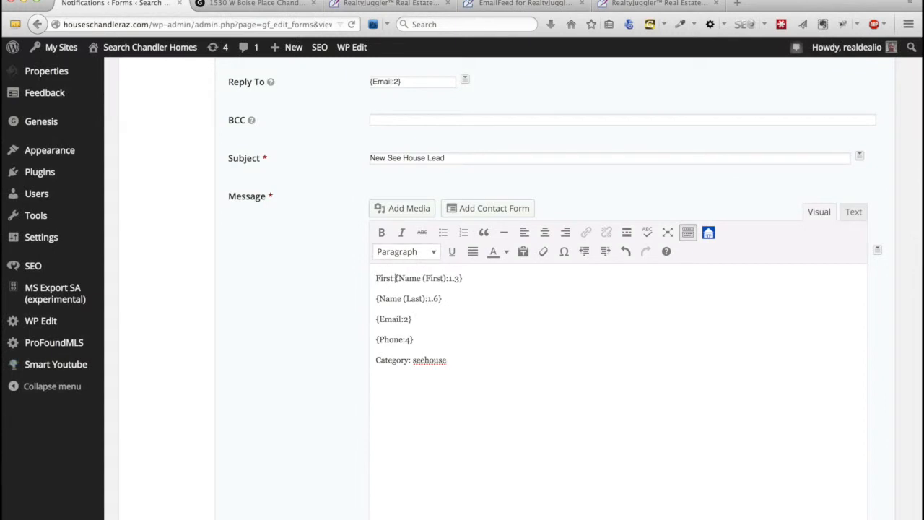
text(:)
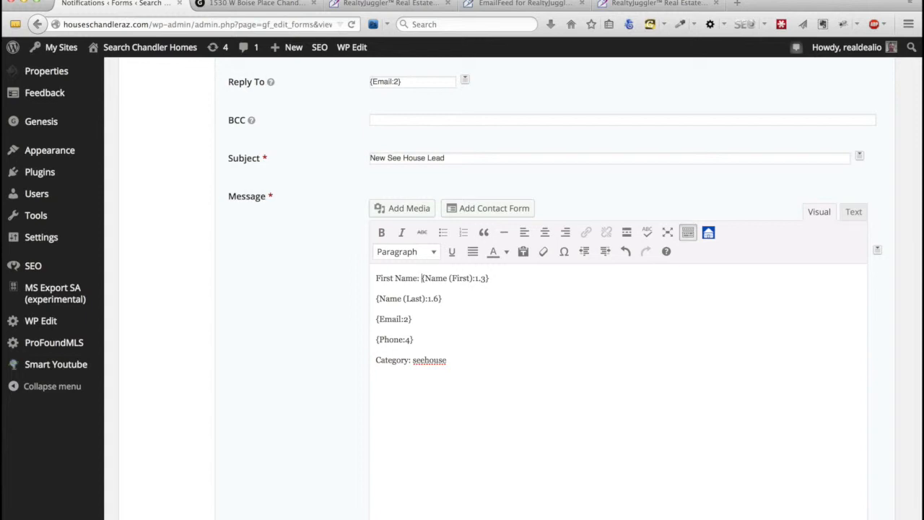
click(373, 298)
text(Last Name)
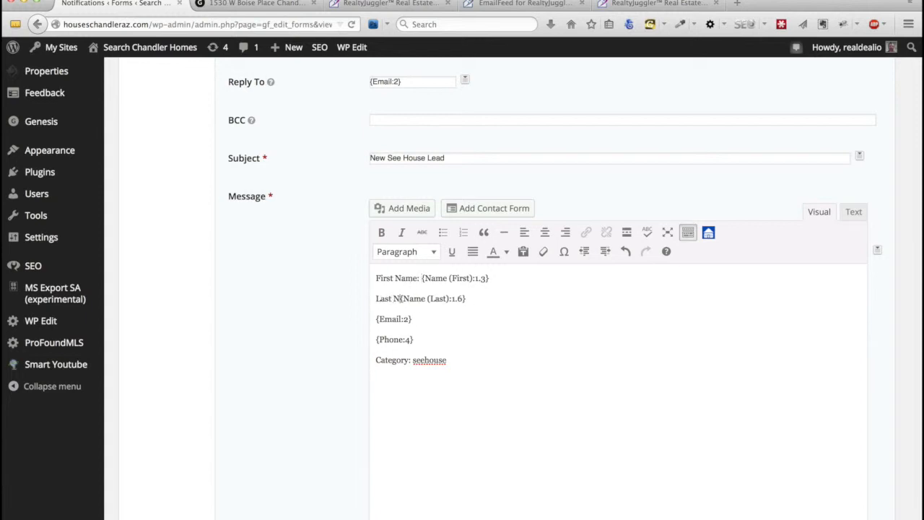
text(:)
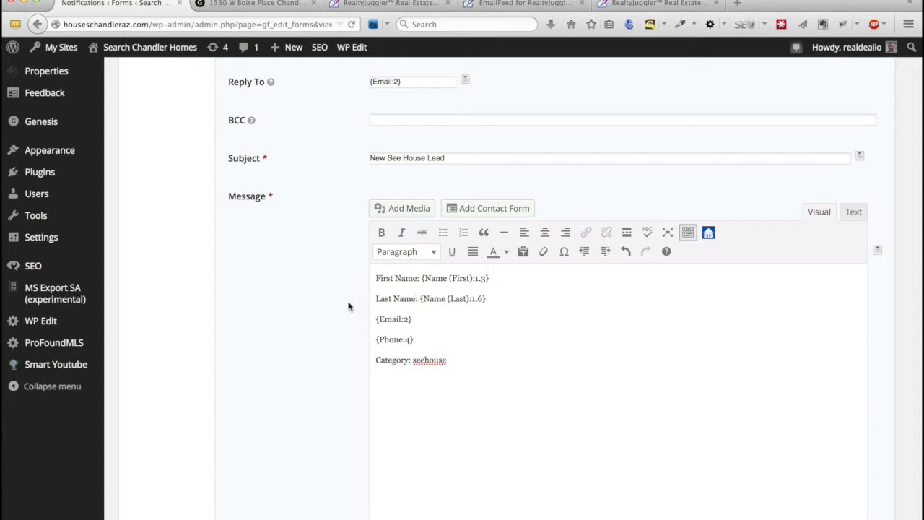
click(372, 325)
text(EMail:)
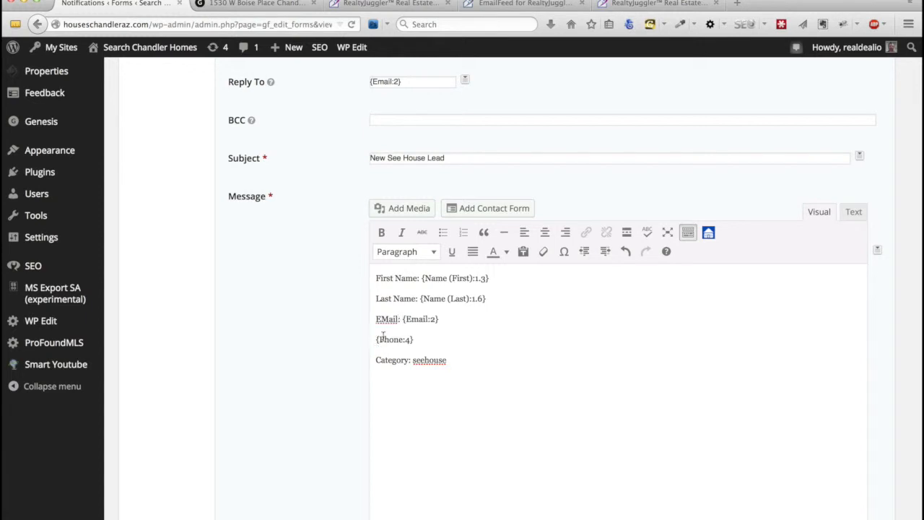
click(376, 338)
text(Work Phone:)
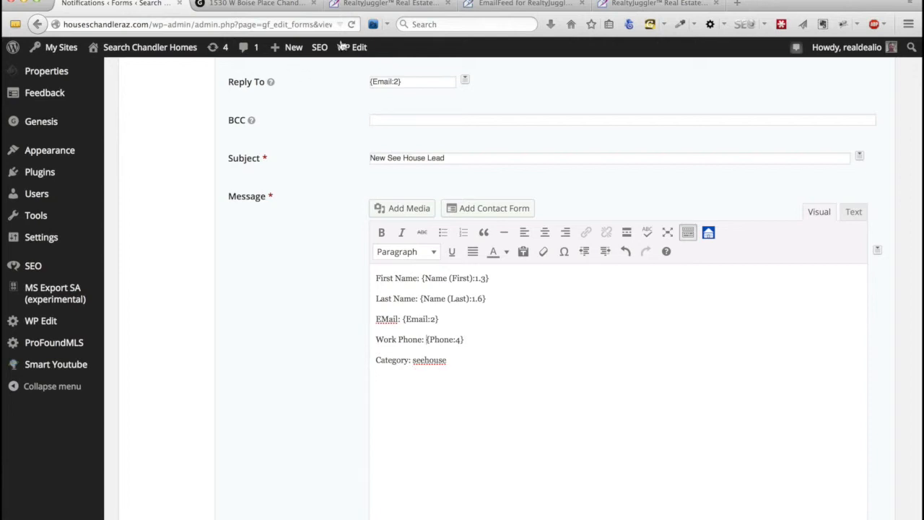
Look up the 'Category:' field name in RealtyJuggler's EmailFeed instructions, then return to the notification.
click(446, 4)
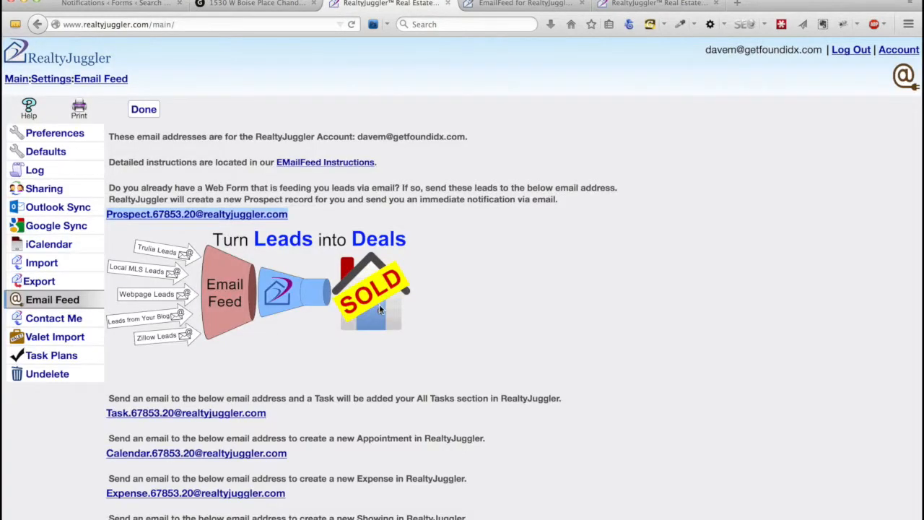
scroll(378, 303, down, 3)
scroll(288, 288, up, 3)
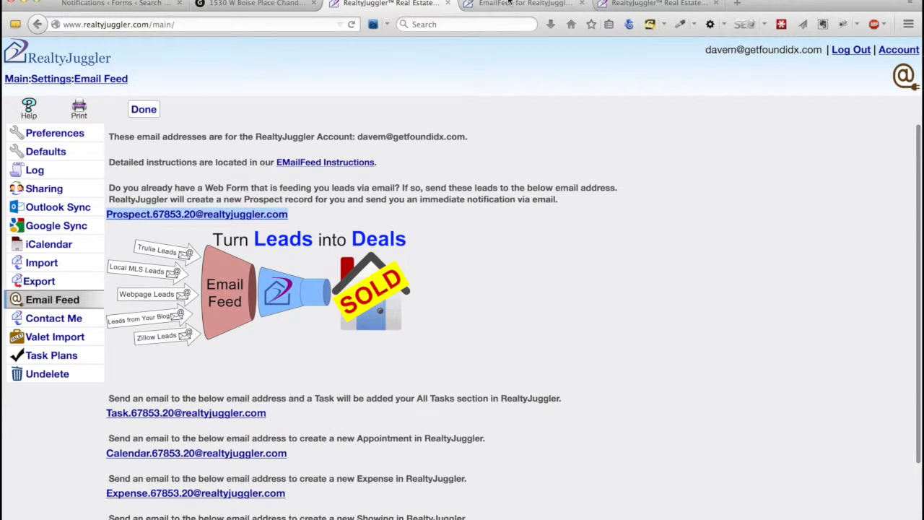
click(509, 6)
scroll(445, 355, down, 1)
scroll(445, 355, down, 3)
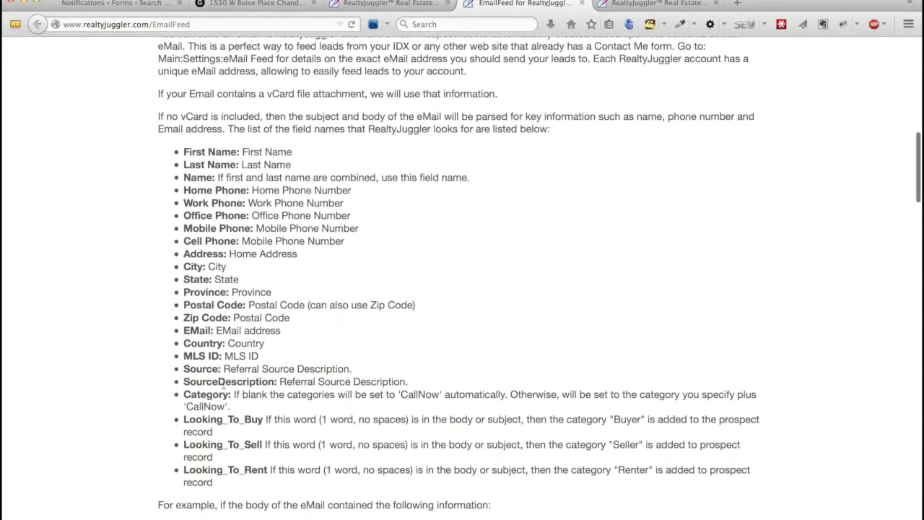
drag(183, 394, 226, 395)
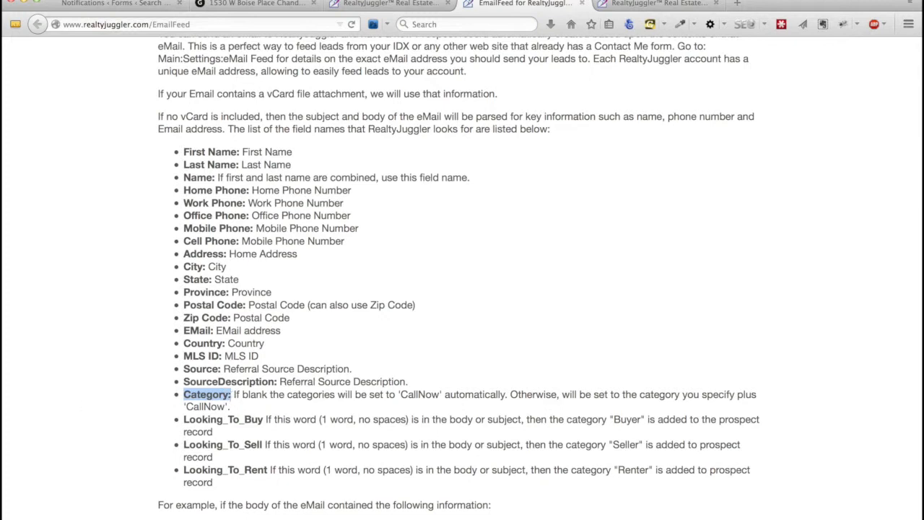
scroll(461, 325, up, 2)
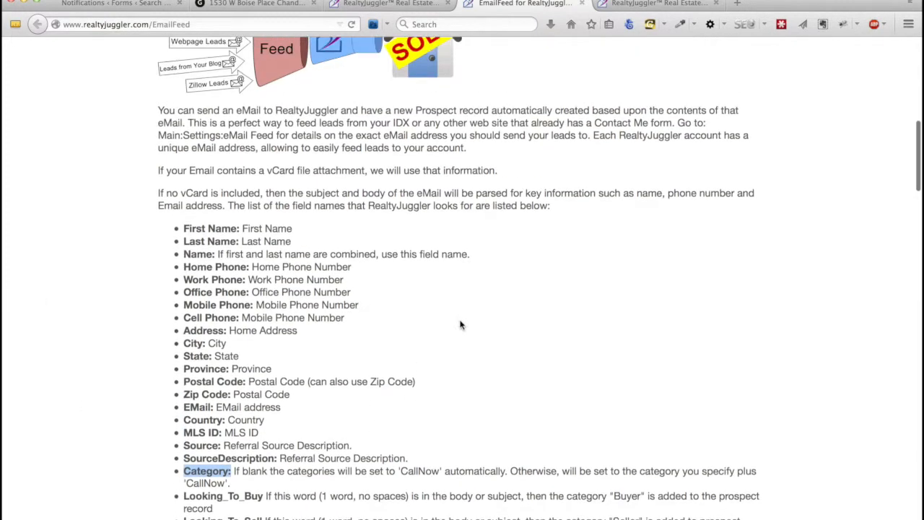
click(90, 7)
scroll(495, 367, down, 7)
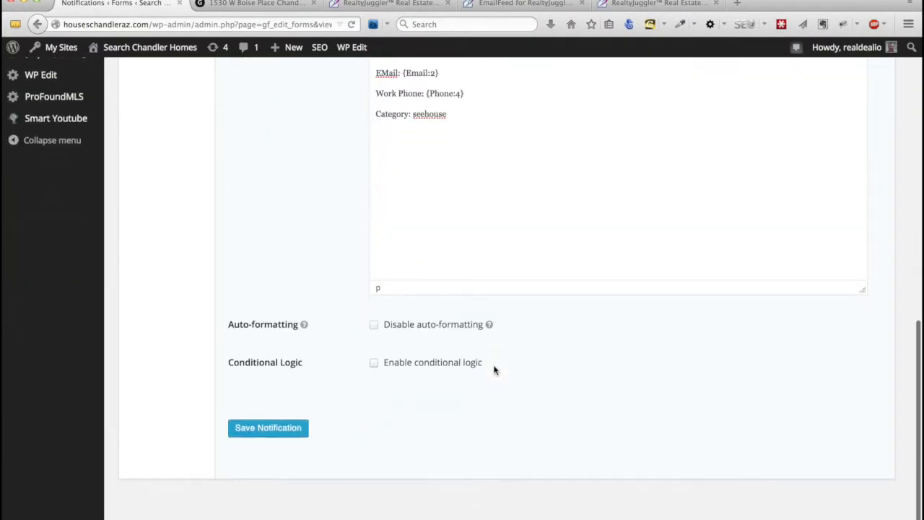
click(265, 432)
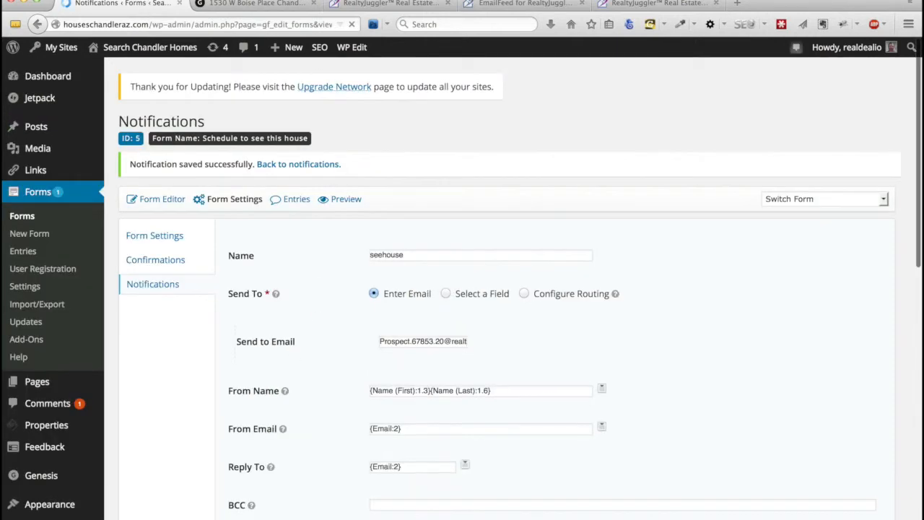
click(256, 5)
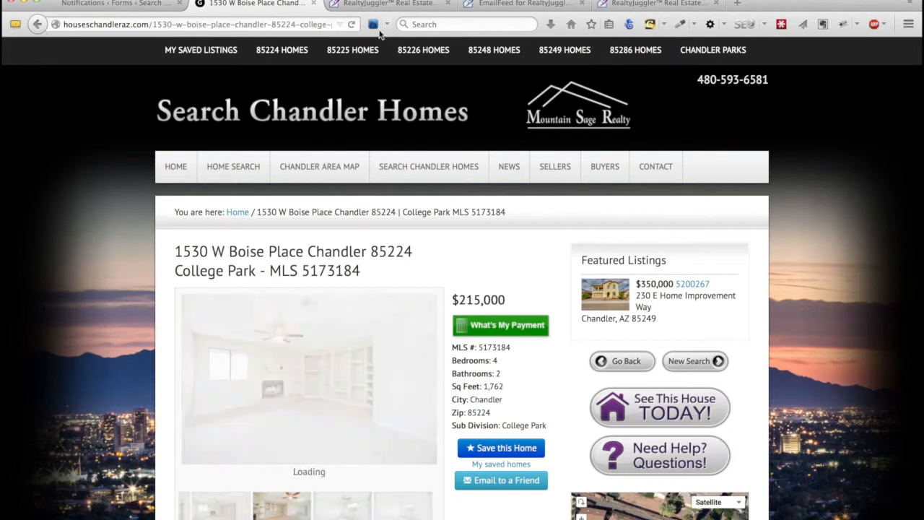
Reload the listing, open the Schedule to see this house form, and enter the test lead's first and last name.
click(352, 26)
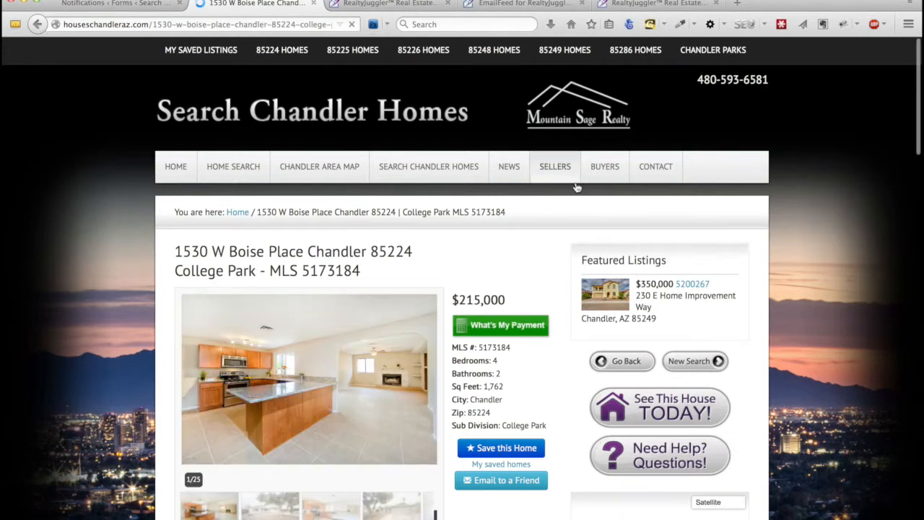
click(655, 410)
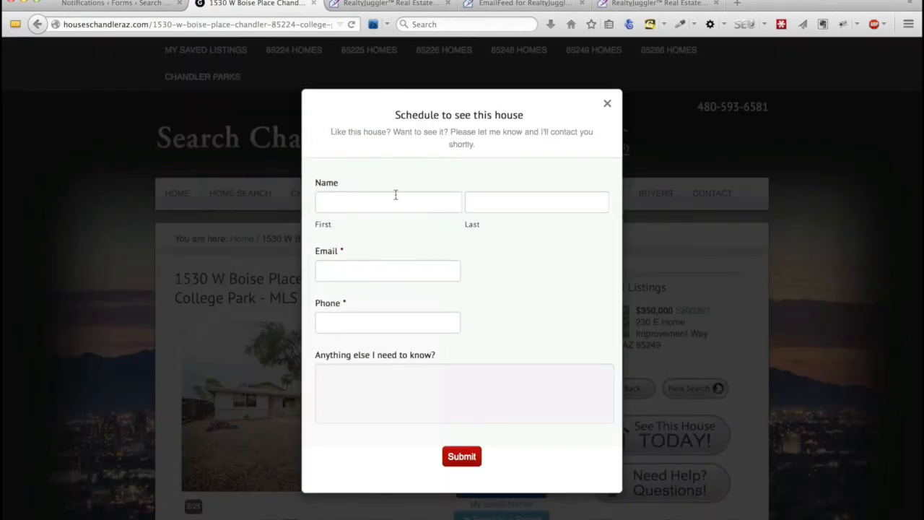
click(395, 202)
key(Tab)
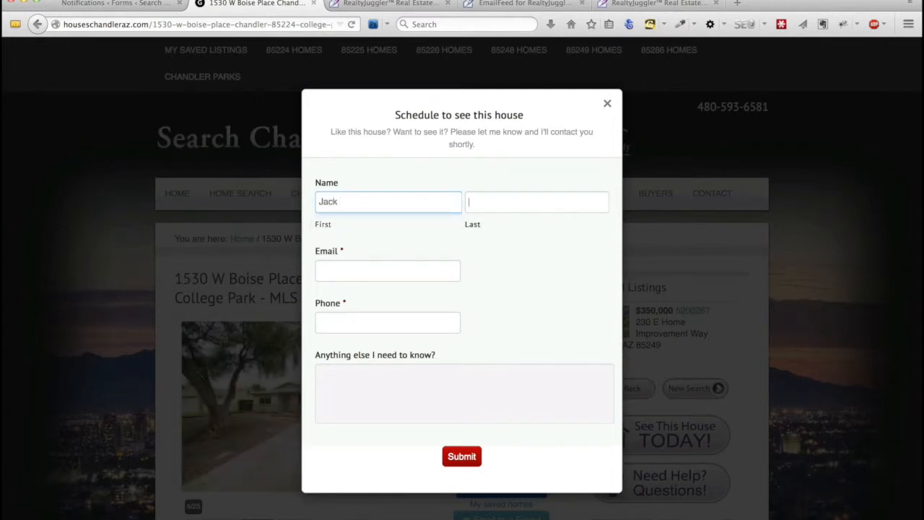
Enter the test lead's e-mail address and phone number, then submit the showing request.
key(Tab)
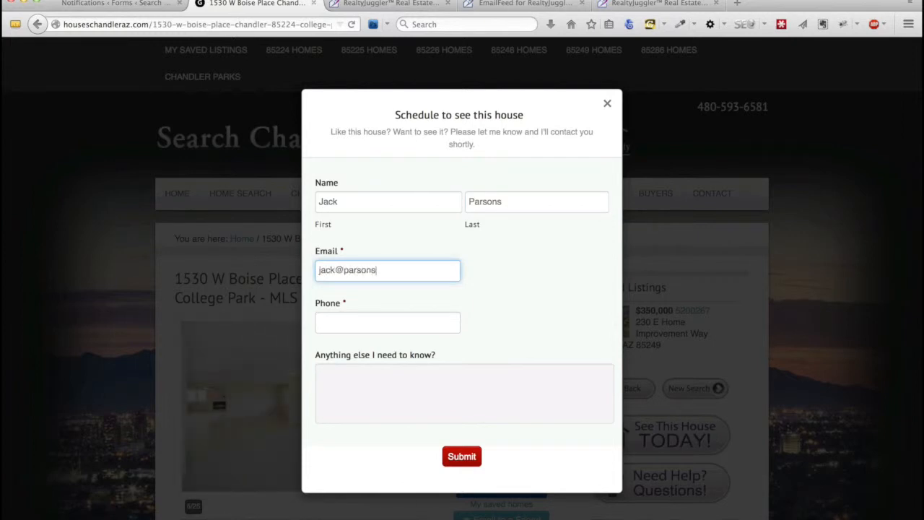
key(Tab)
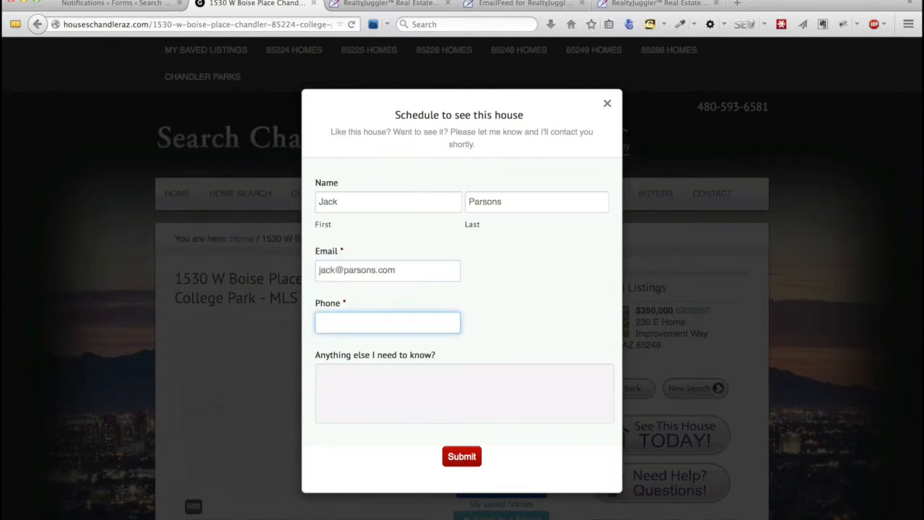
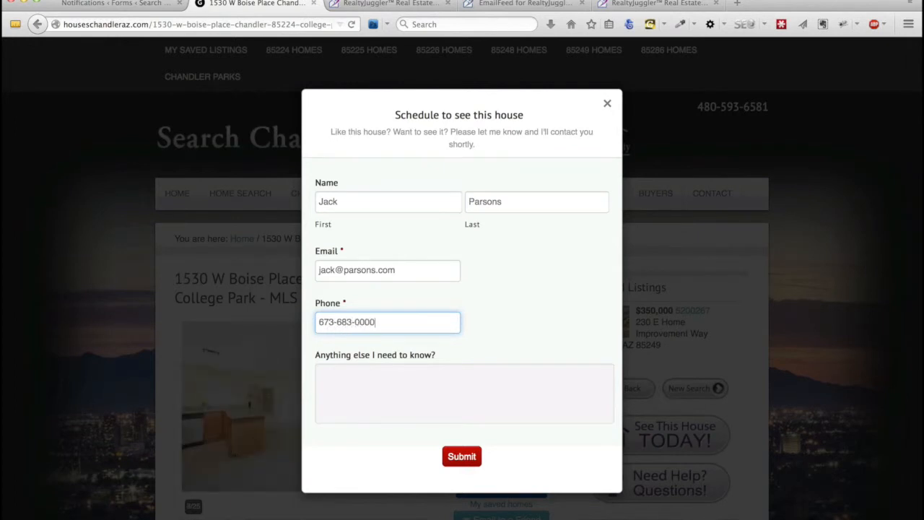
click(465, 457)
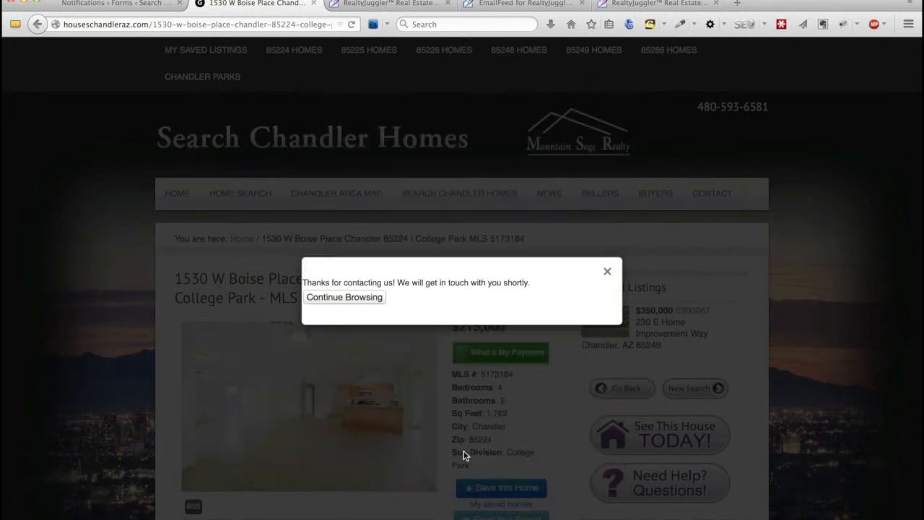
Dismiss the thank-you message and open the Prospects list from RealtyJuggler's Main screen.
click(373, 298)
click(365, 5)
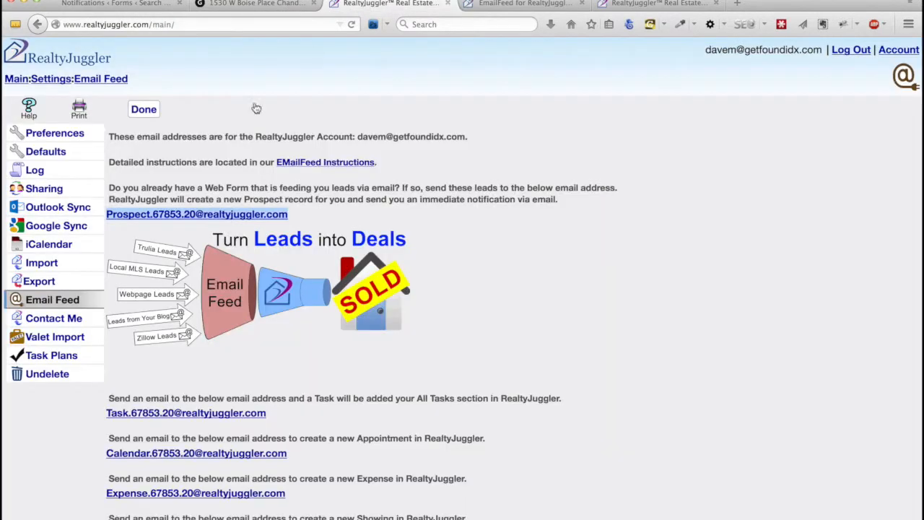
click(13, 80)
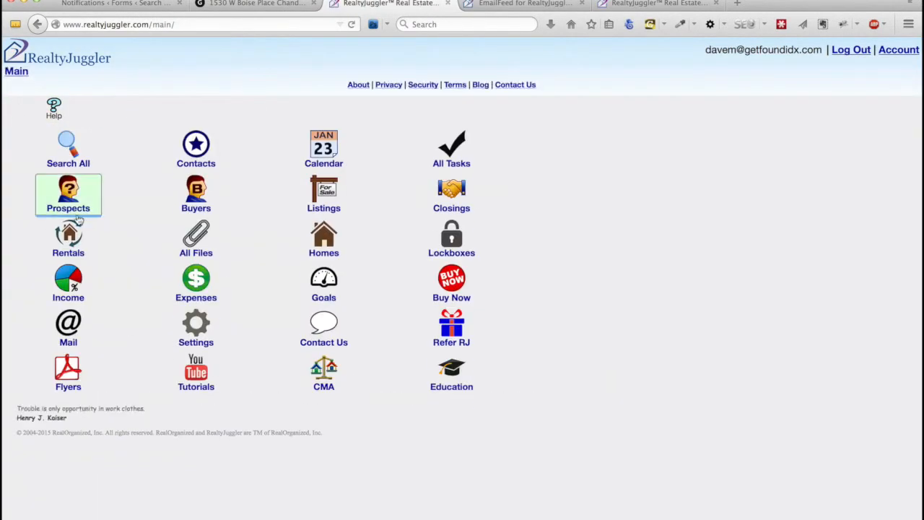
click(70, 203)
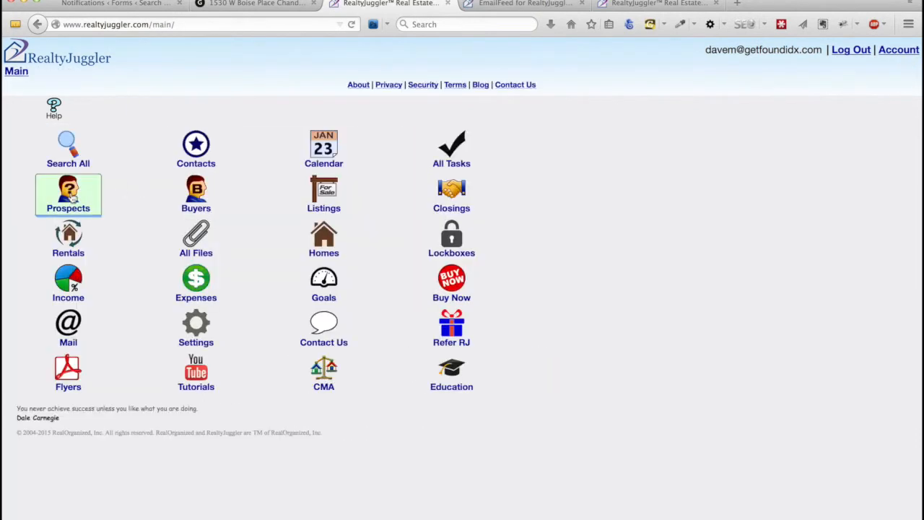
click(71, 199)
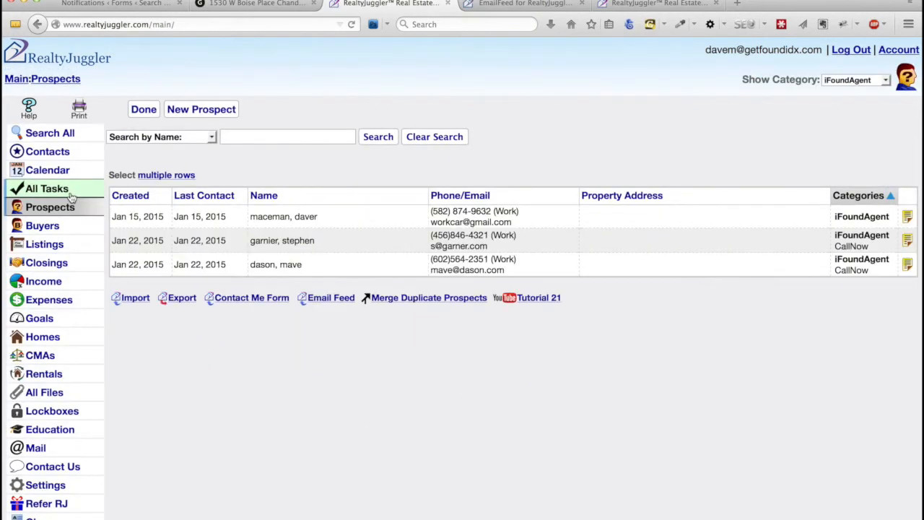
Show only seehouse-category prospects, then open the Tutorial 21 Prospects video.
click(884, 80)
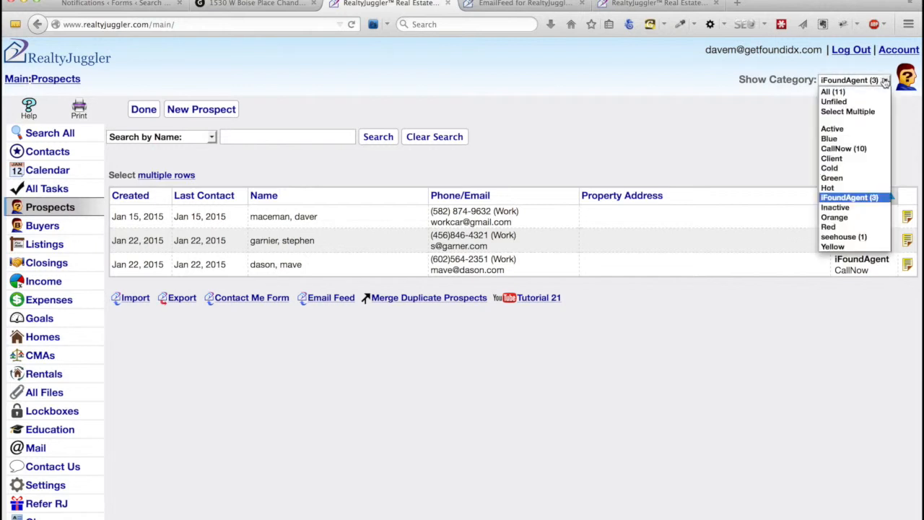
click(854, 238)
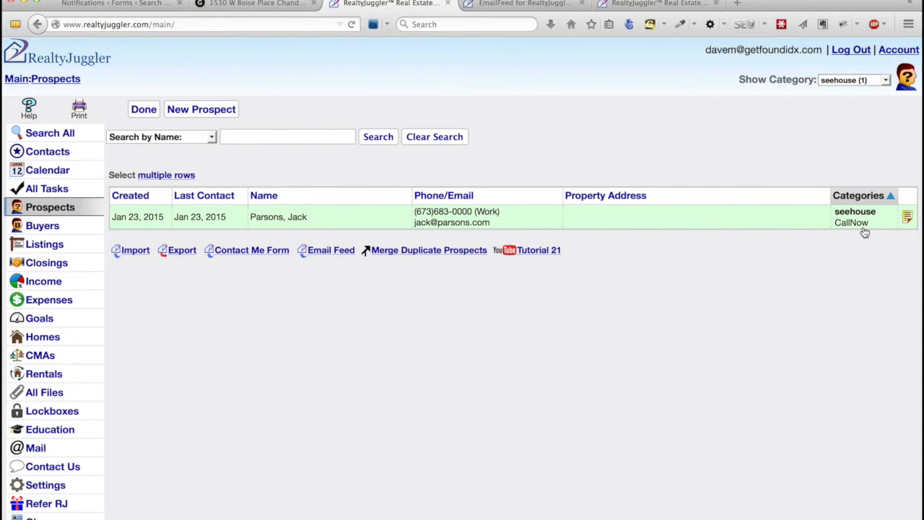
click(537, 250)
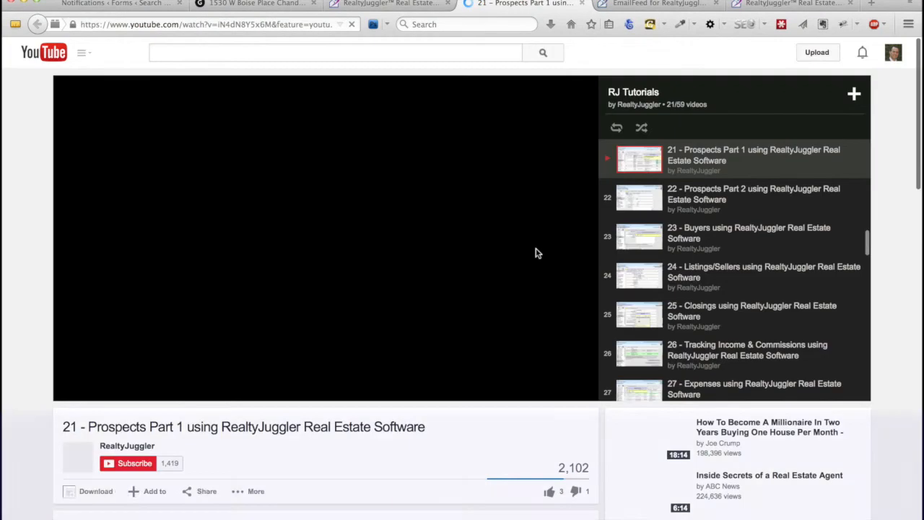